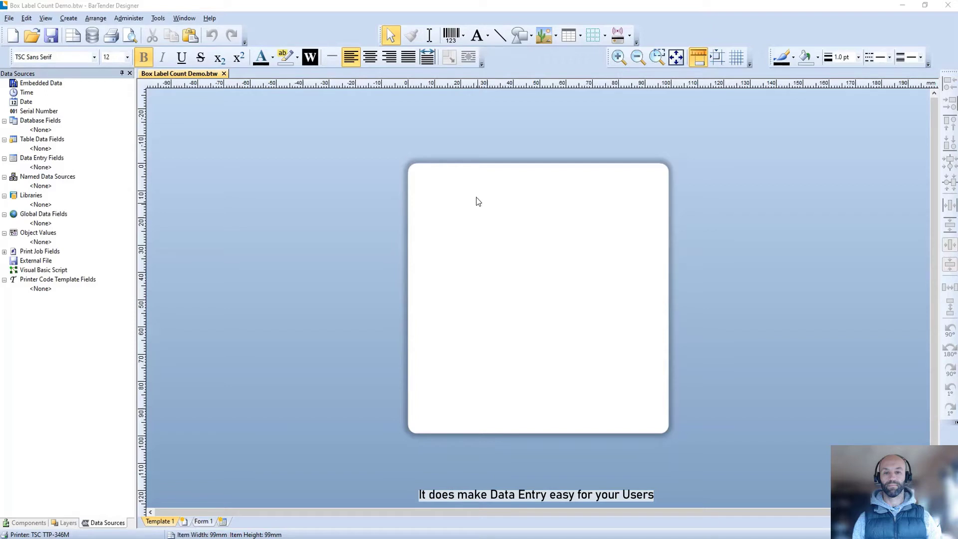
Show the text object types available for the blank Box Label Count Demo label
left_click(487, 37)
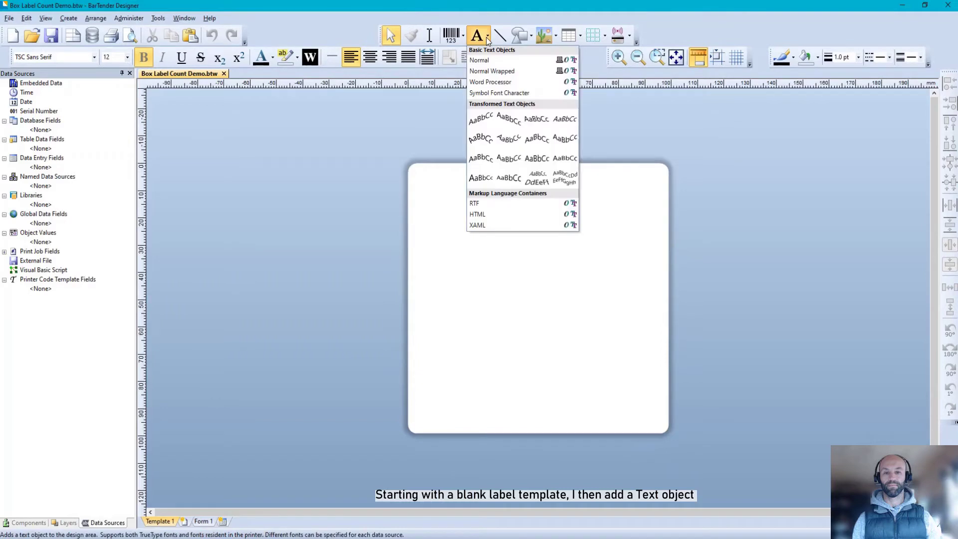
Add a normal text object to the label, centred both ways at 24 point
left_click(487, 60)
left_click(547, 274)
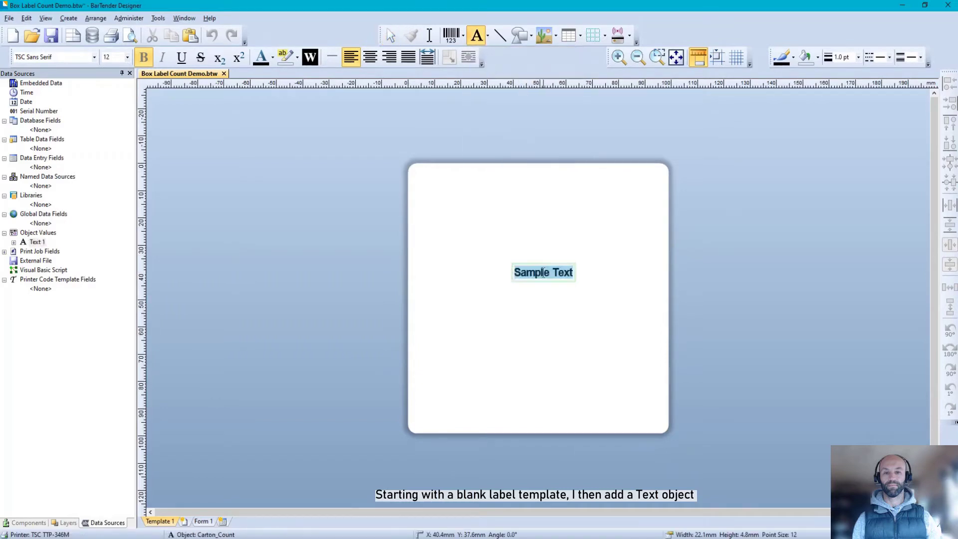
left_click(949, 245)
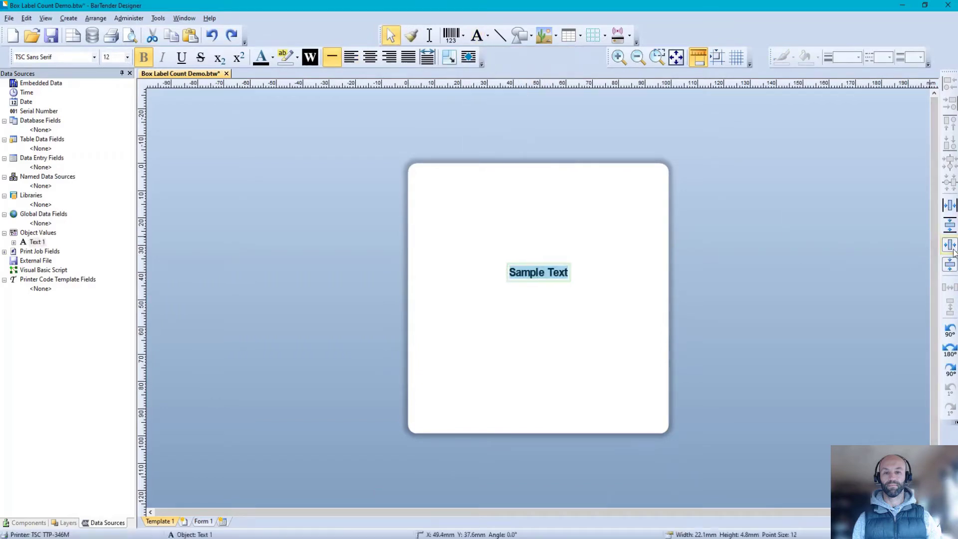
left_click(949, 264)
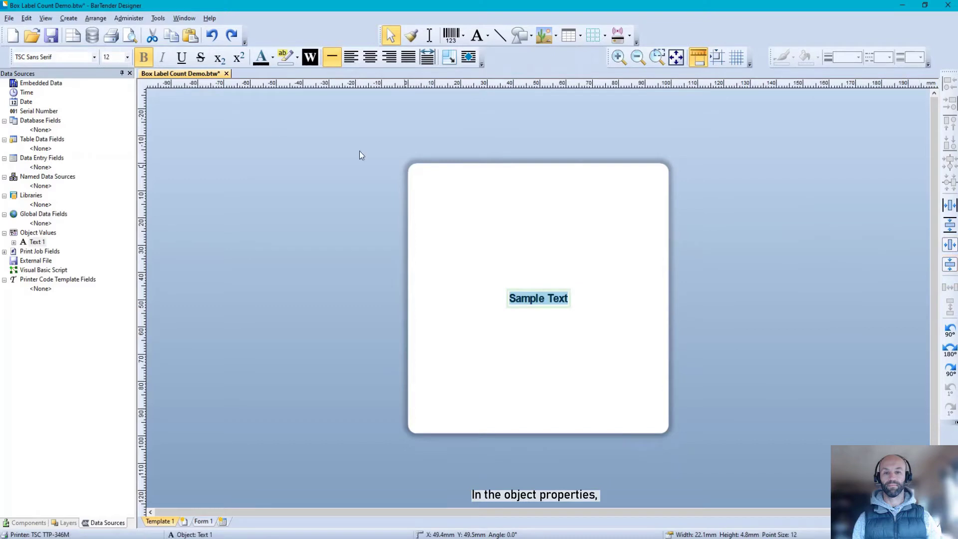
left_click(128, 57)
left_click(113, 122)
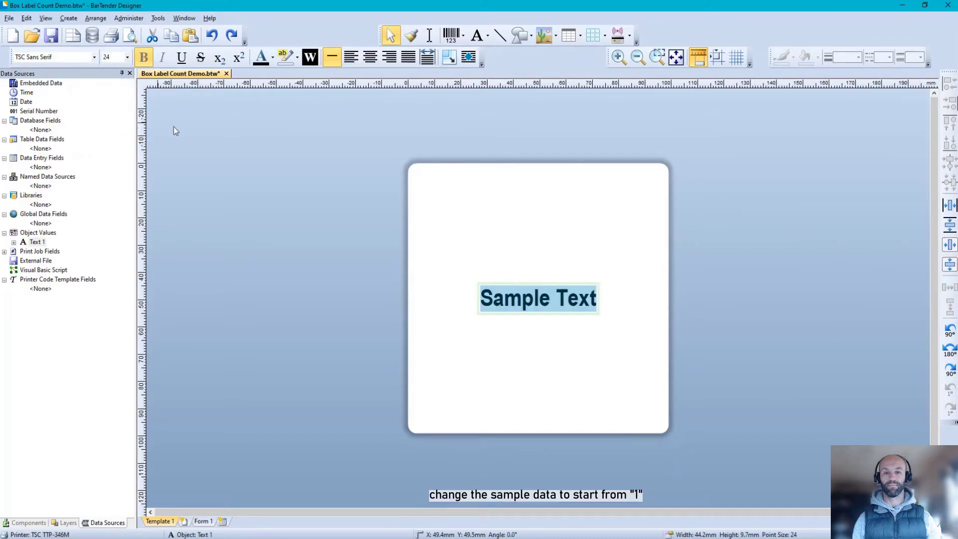
Change the text object's embedded sample data to 1
double_click(499, 287)
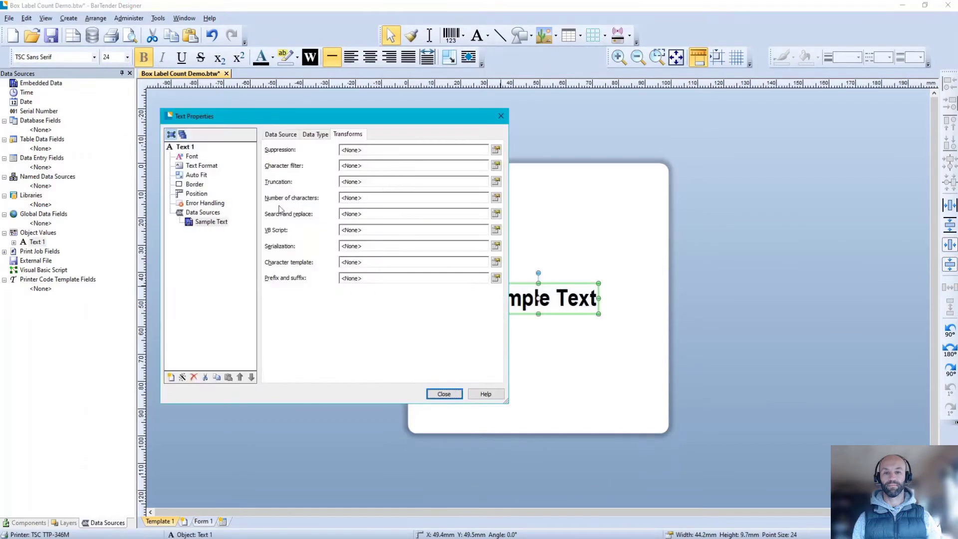
left_click(216, 222)
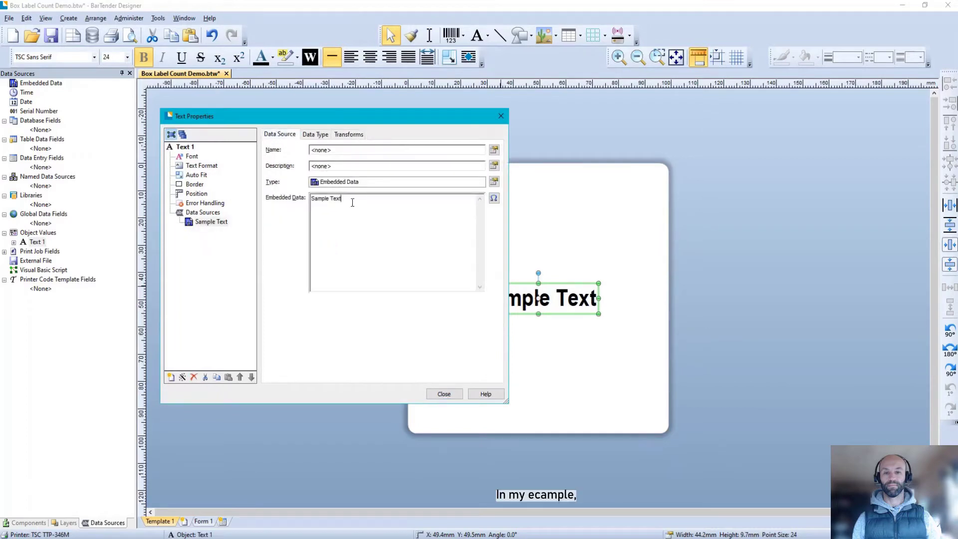
key("ctrl+a")
type("1")
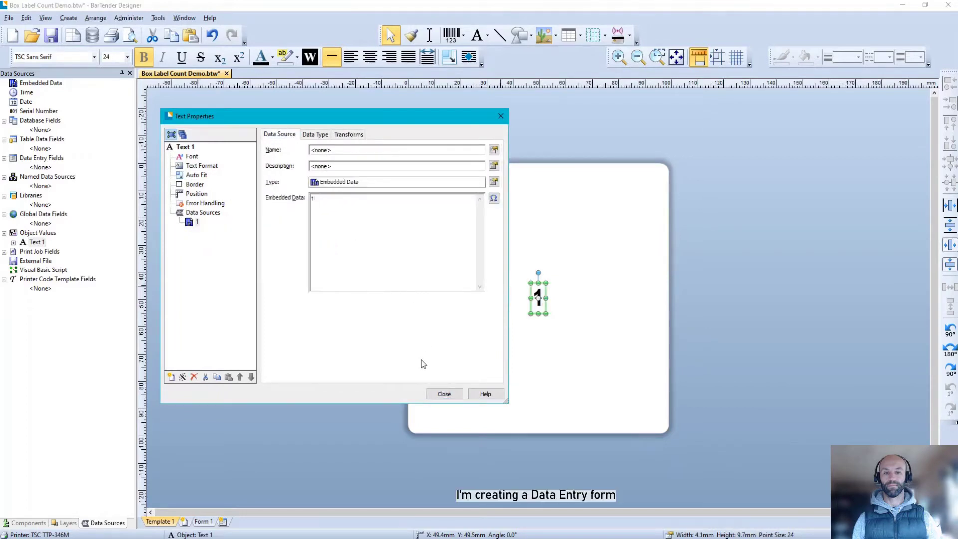
left_click(432, 393)
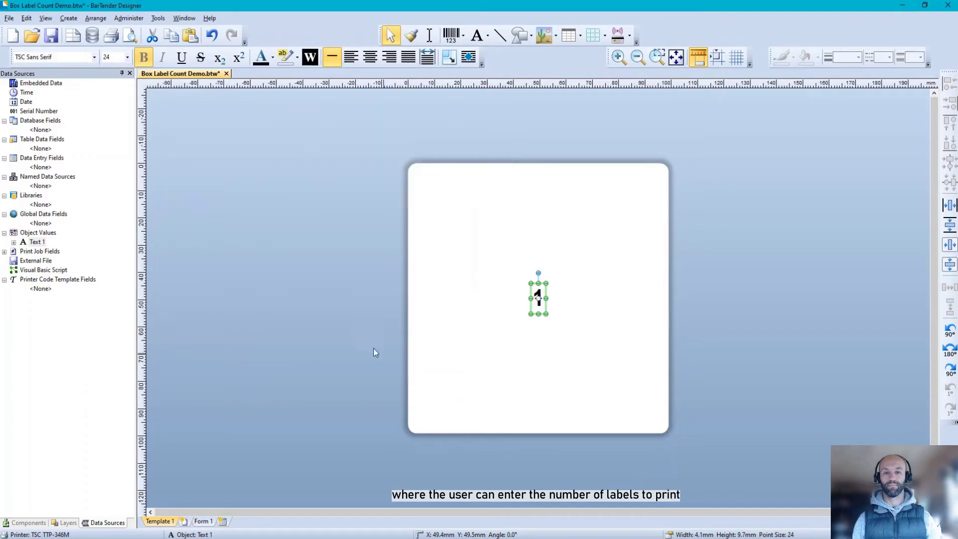
left_click(329, 318)
Add a number input box for Serial Numbers to the Form 1 data entry form
left_click(202, 521)
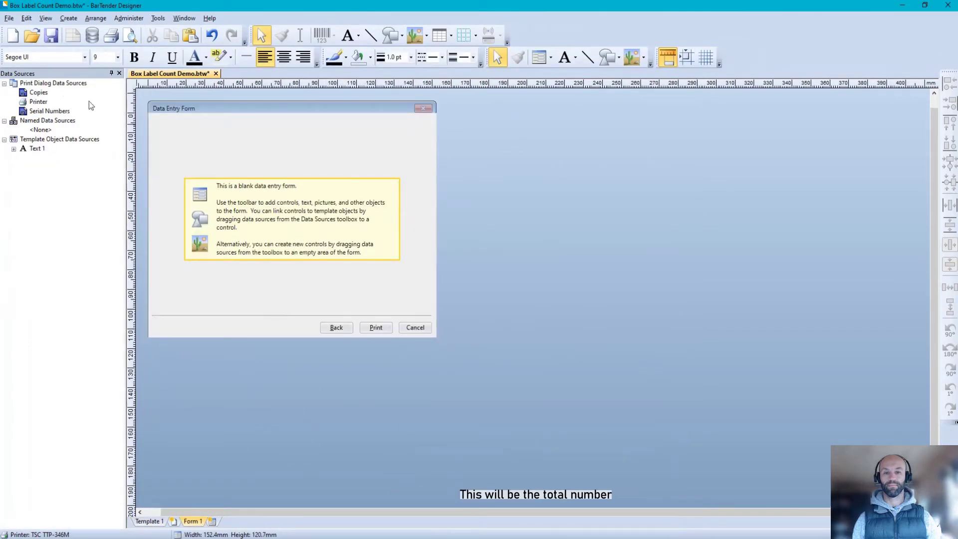
left_click_drag(50, 110, 274, 209)
left_click(469, 327)
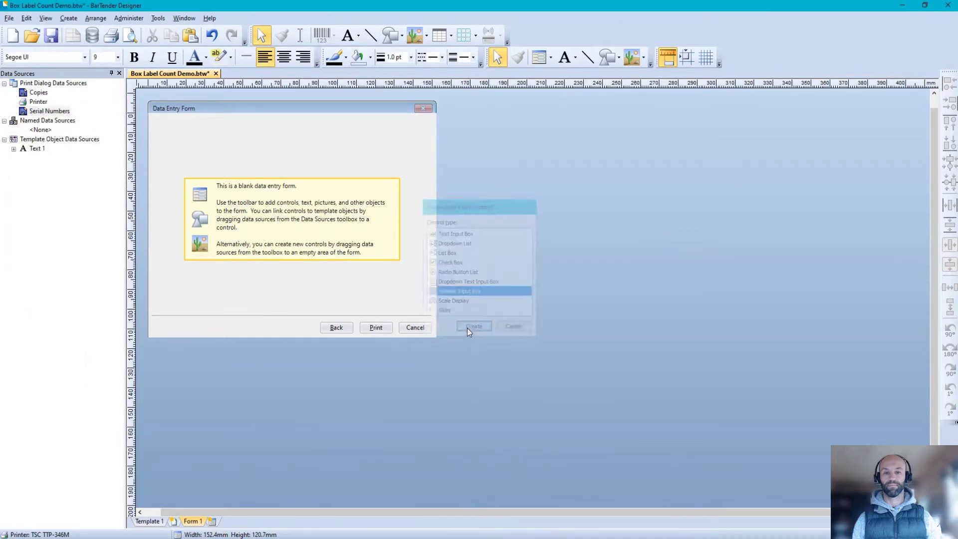
left_click(265, 184)
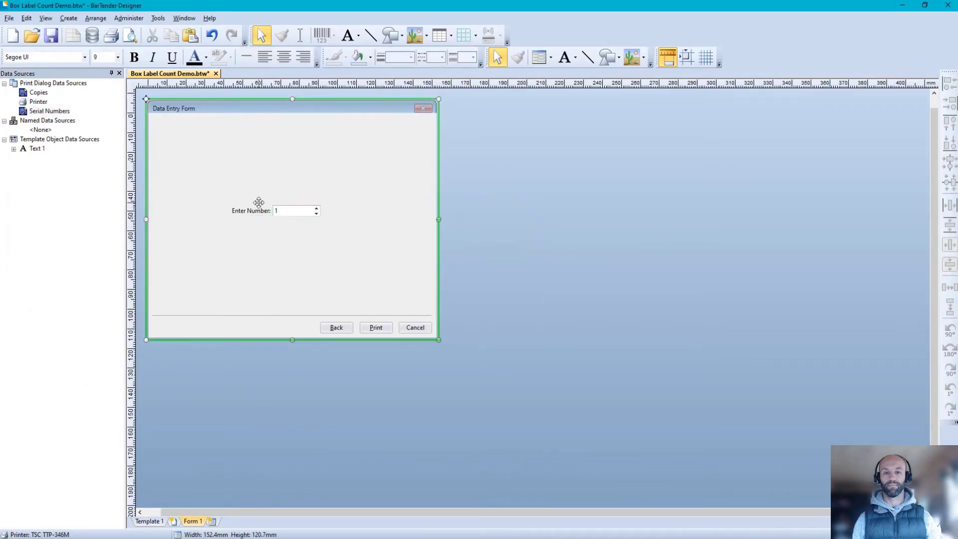
Change the Enter Number prompt text to 'No of Labels to Print:'
double_click(257, 208)
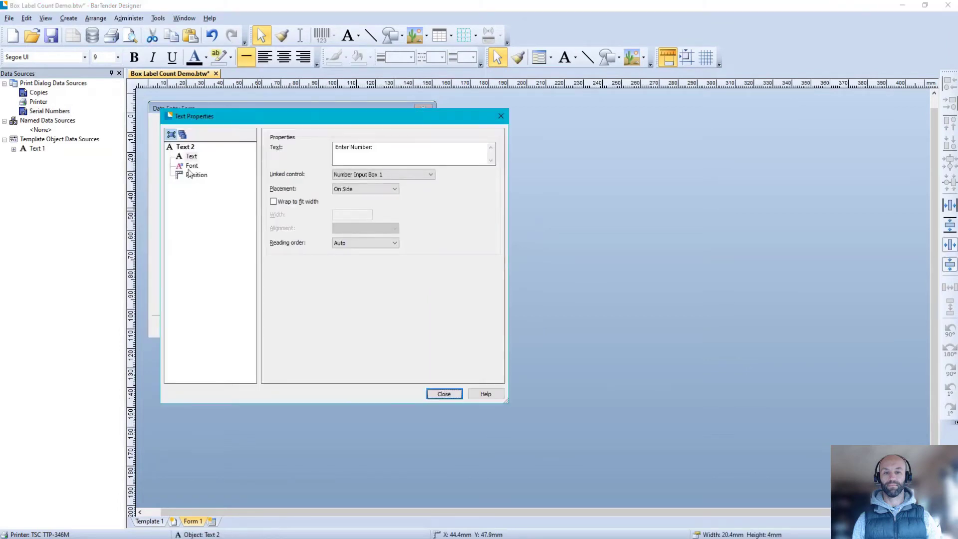
left_click(371, 146)
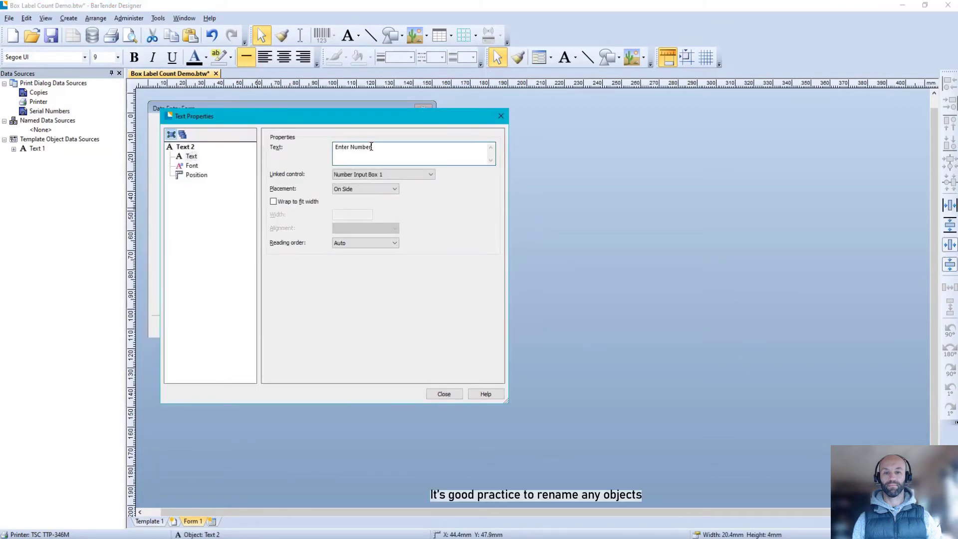
left_click_drag(371, 146, 329, 152)
type("No ")
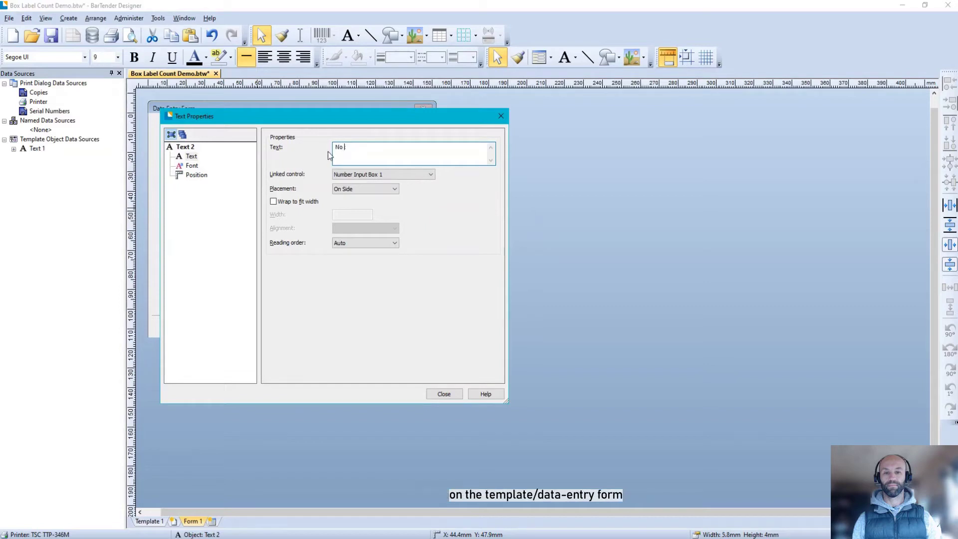
type("of Labels to Pri")
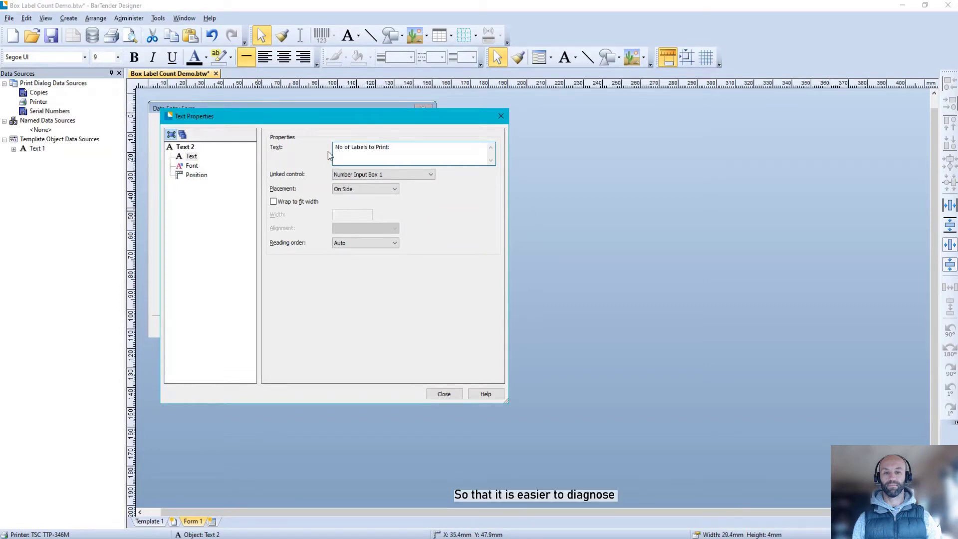
type("nt:")
Rename the prompt object from Text 2 to Text_Count
left_click(185, 147)
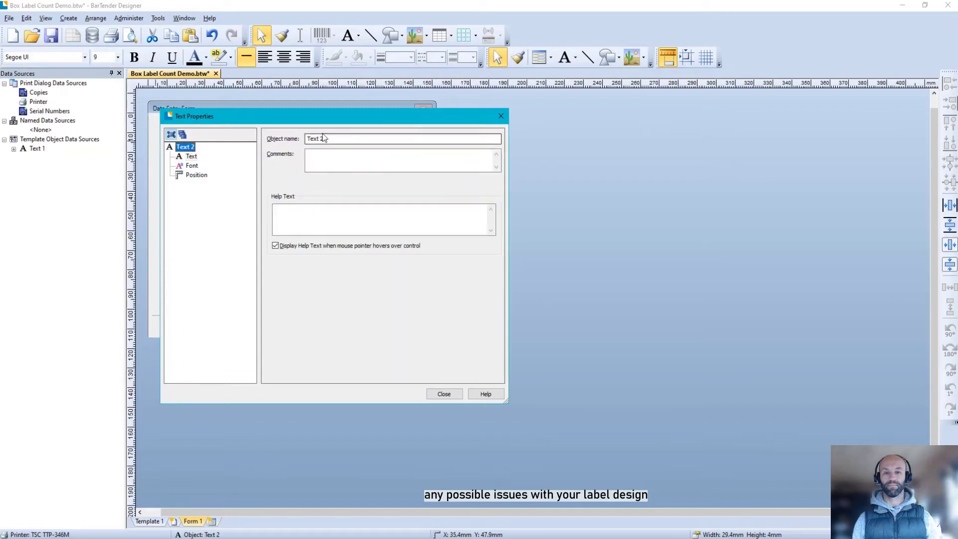
left_click_drag(323, 138, 289, 141)
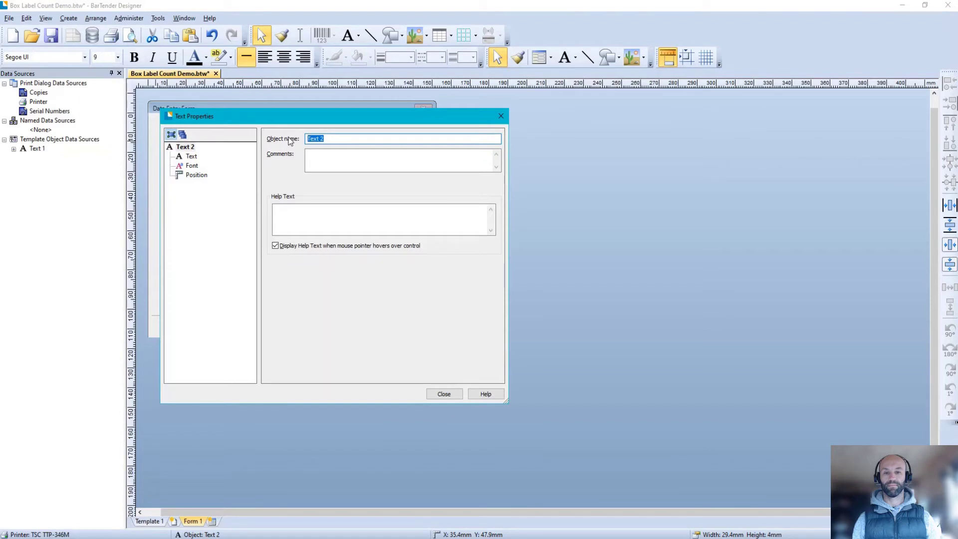
type("Count")
key("Home")
type("Text_")
left_click(435, 397)
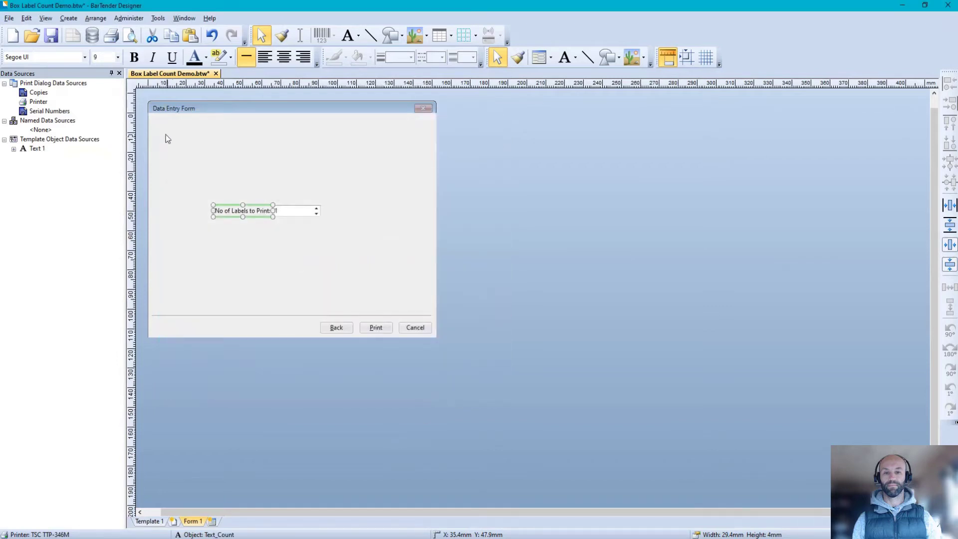
Make the 'No of Labels to Print:' prompt 20 pt and centre it horizontally
left_click_drag(171, 149, 279, 220)
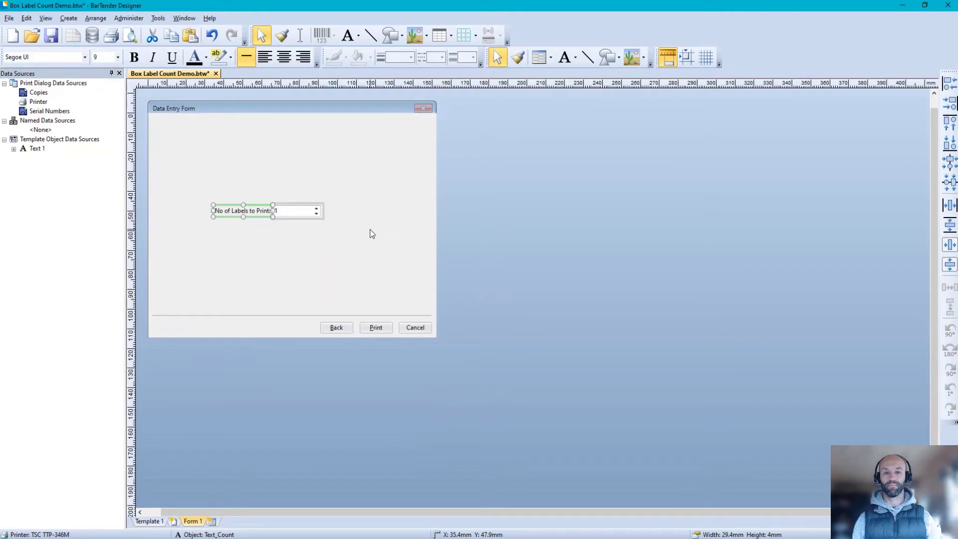
left_click(117, 56)
left_click(97, 130)
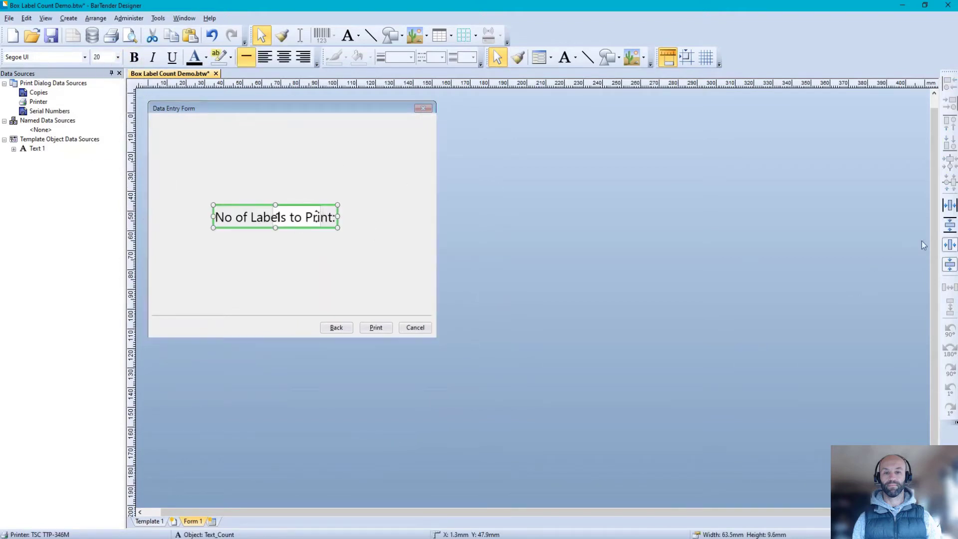
left_click(949, 205)
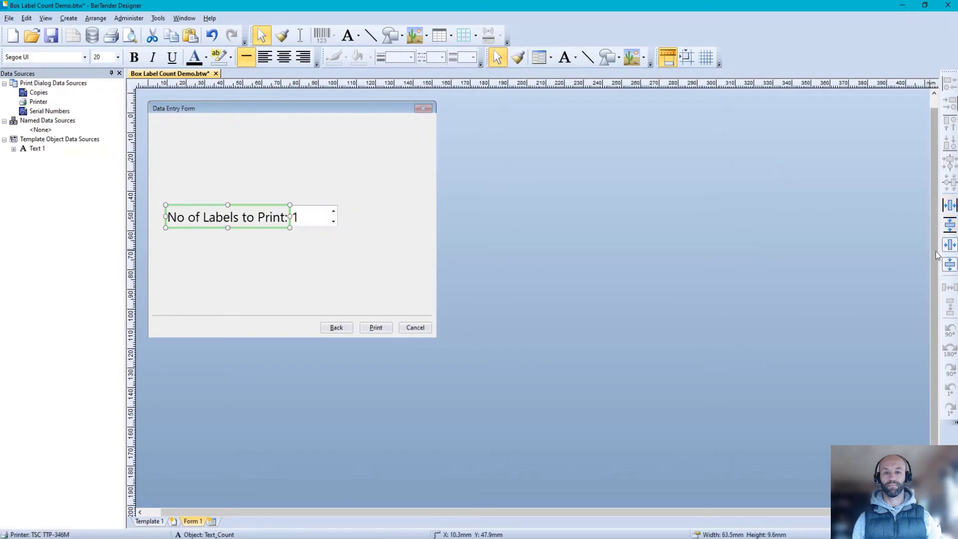
Centre the prompt and its number box together on the form
left_click_drag(160, 184, 357, 259)
left_click(949, 264)
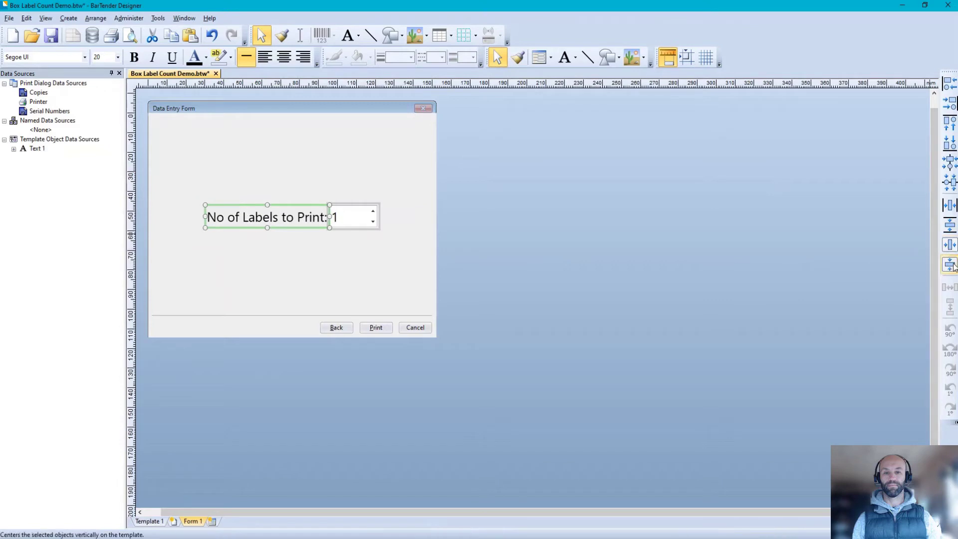
left_click(951, 265)
left_click(608, 255)
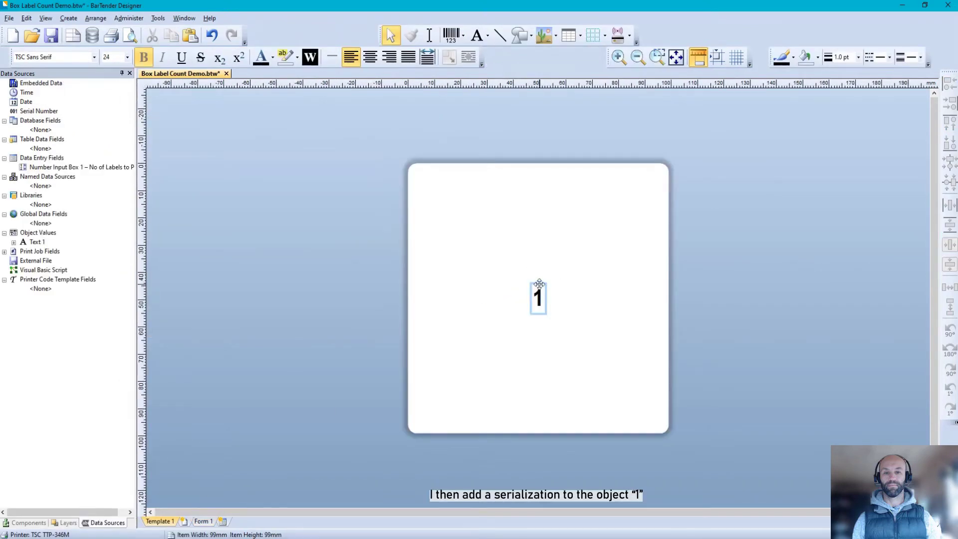
Rename the '1' text object to Text_Box_Count
double_click(539, 282)
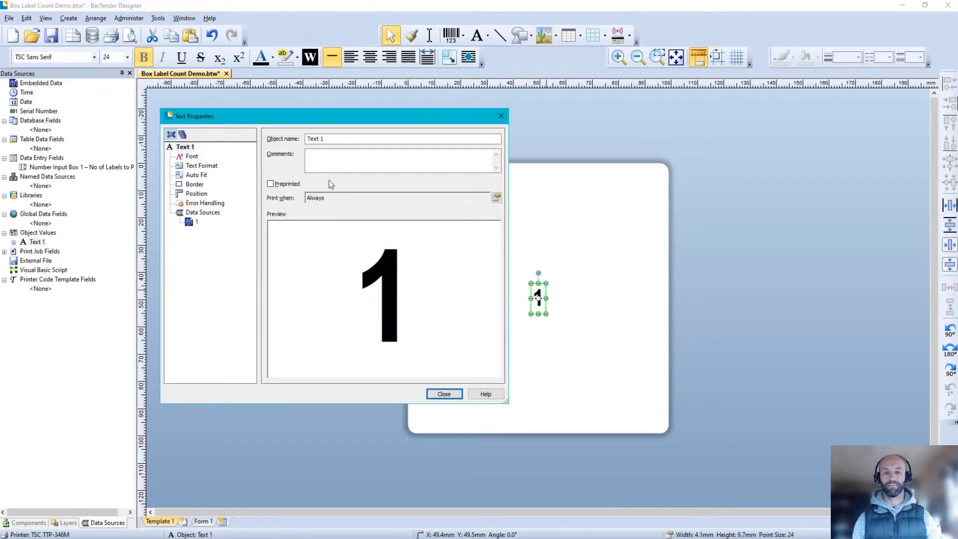
left_click_drag(331, 139, 266, 142)
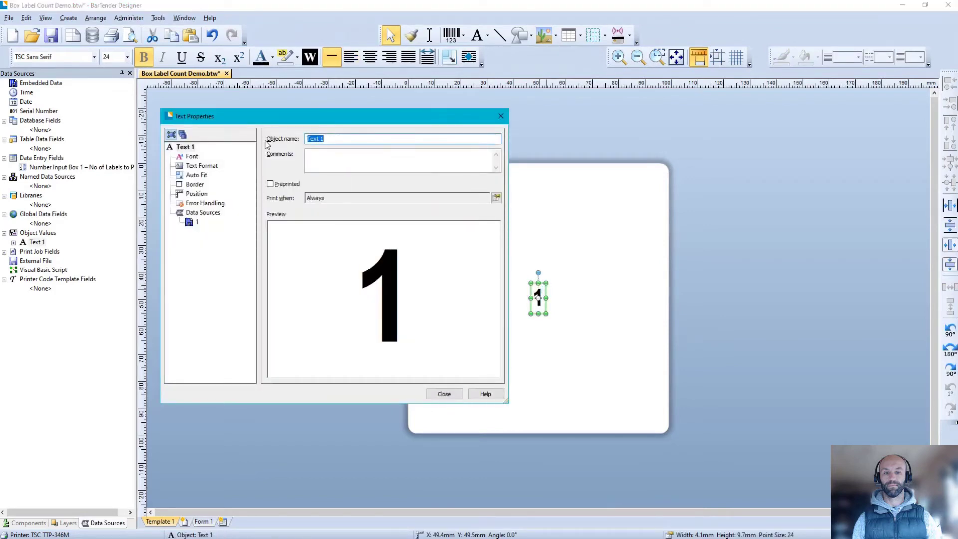
type("Te")
type("xt_Box_Count")
Open the serialization settings under the text data's Transforms
left_click(196, 221)
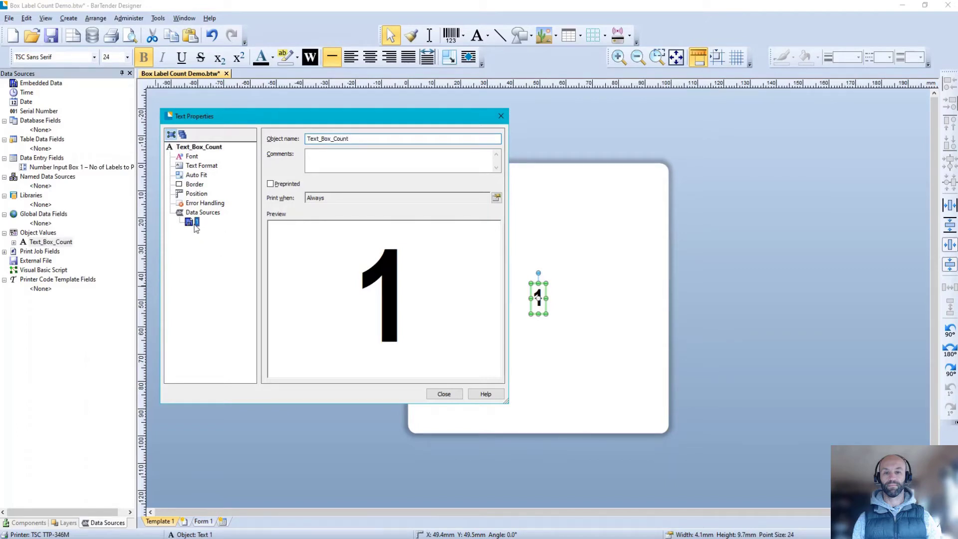
left_click(344, 134)
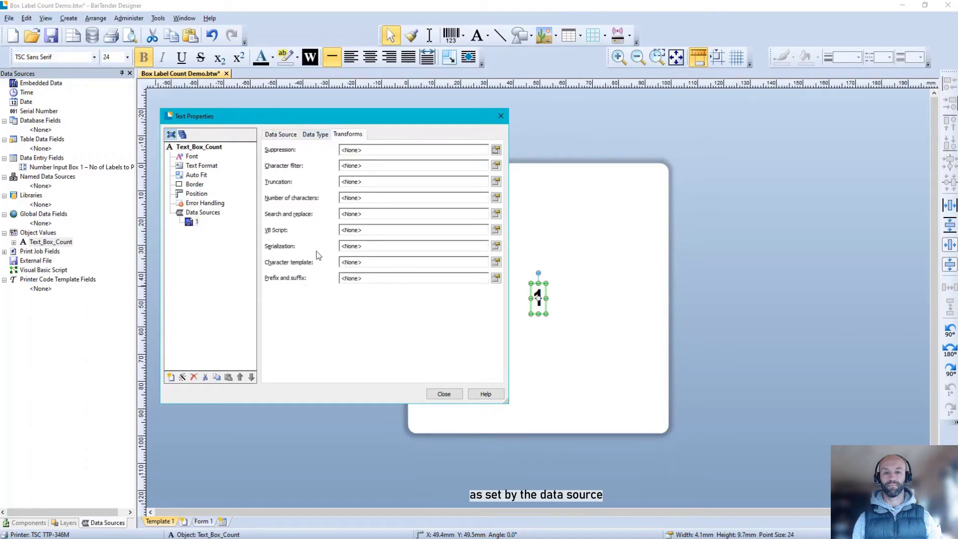
left_click(496, 245)
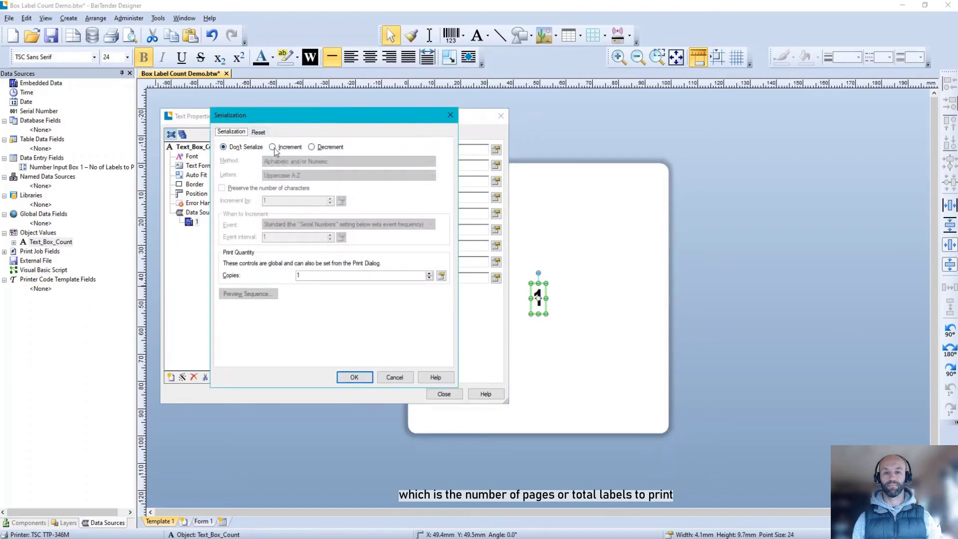
Set Text_Box_Count to increment by 1 with each serial number
left_click(272, 148)
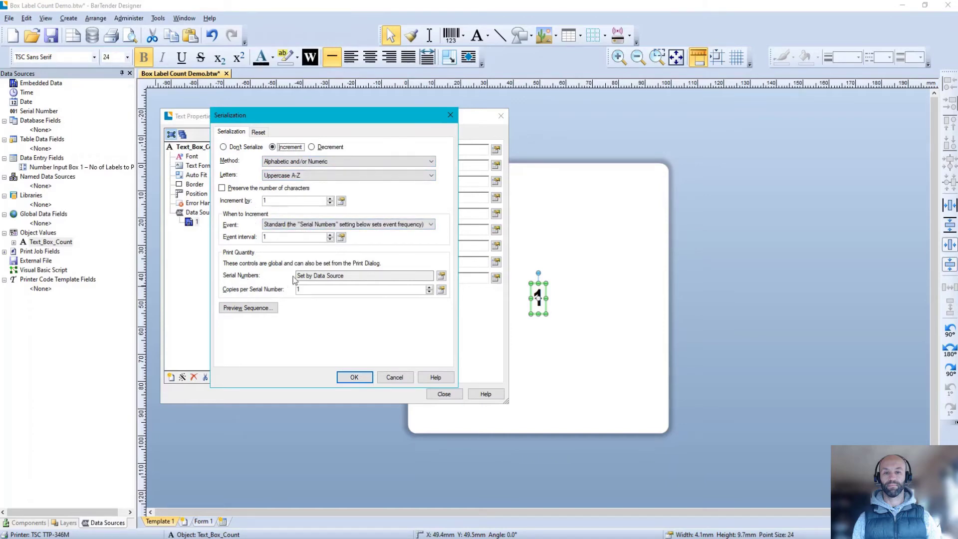
left_click(441, 275)
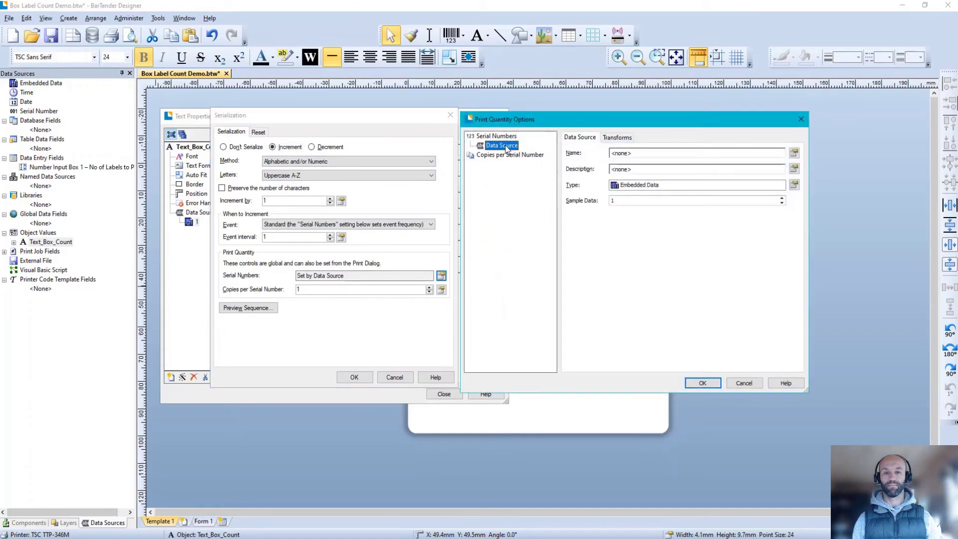
left_click(800, 119)
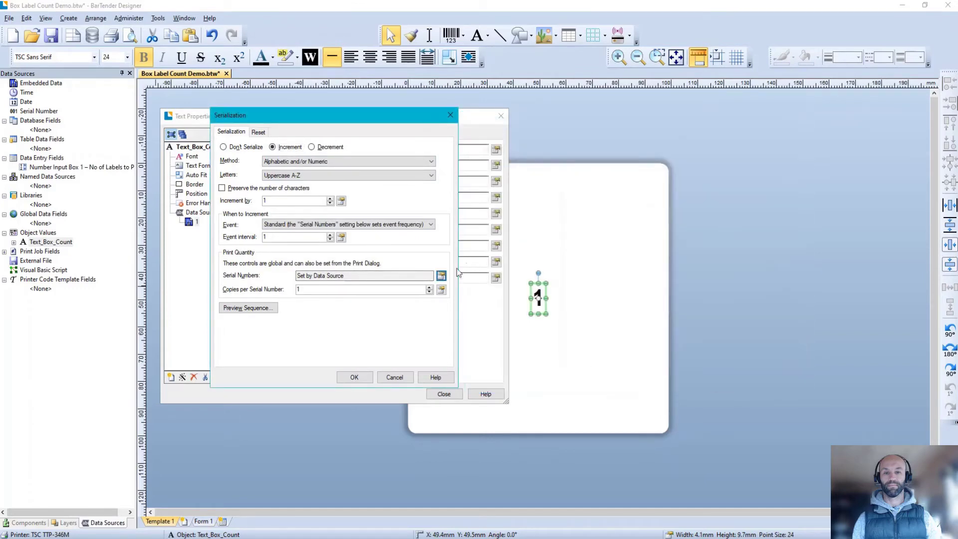
left_click(442, 276)
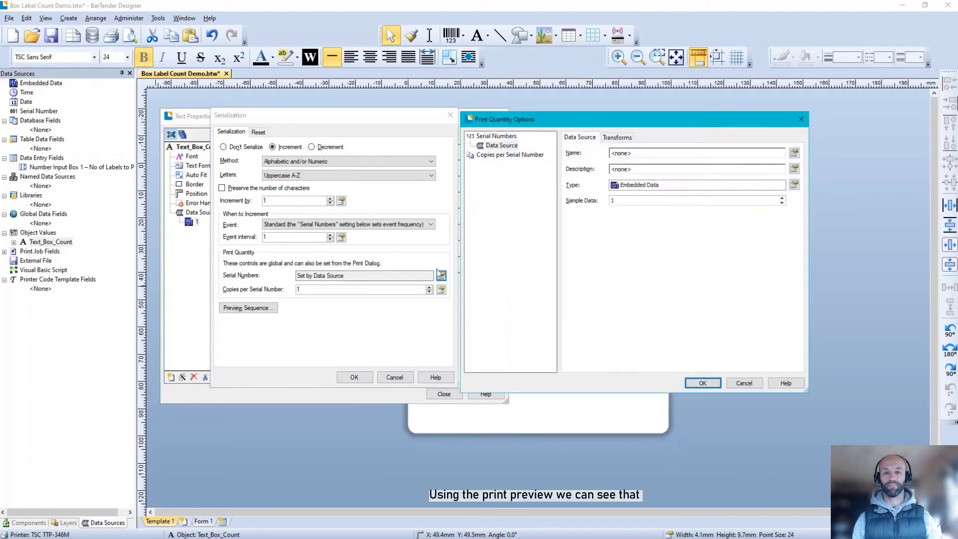
left_click(801, 119)
left_click(355, 377)
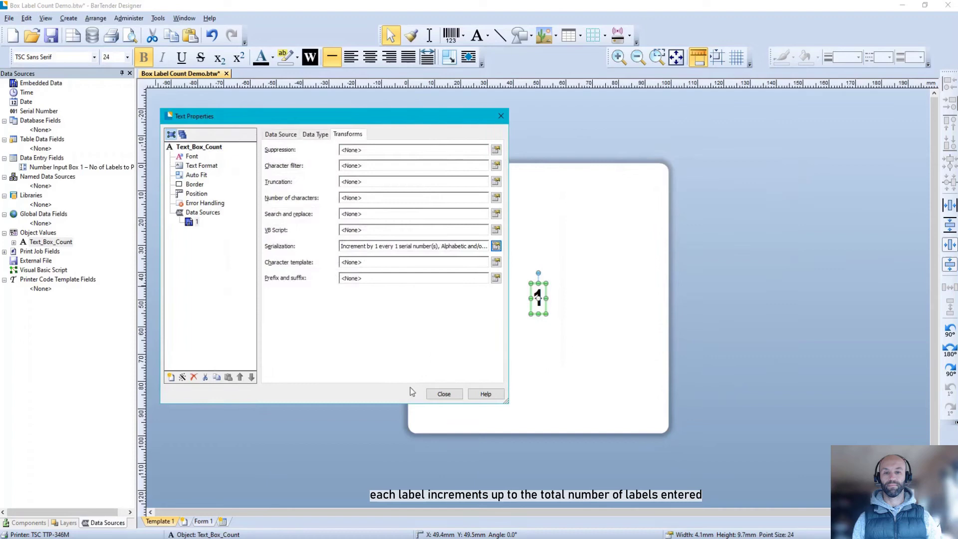
left_click(441, 393)
left_click(321, 286)
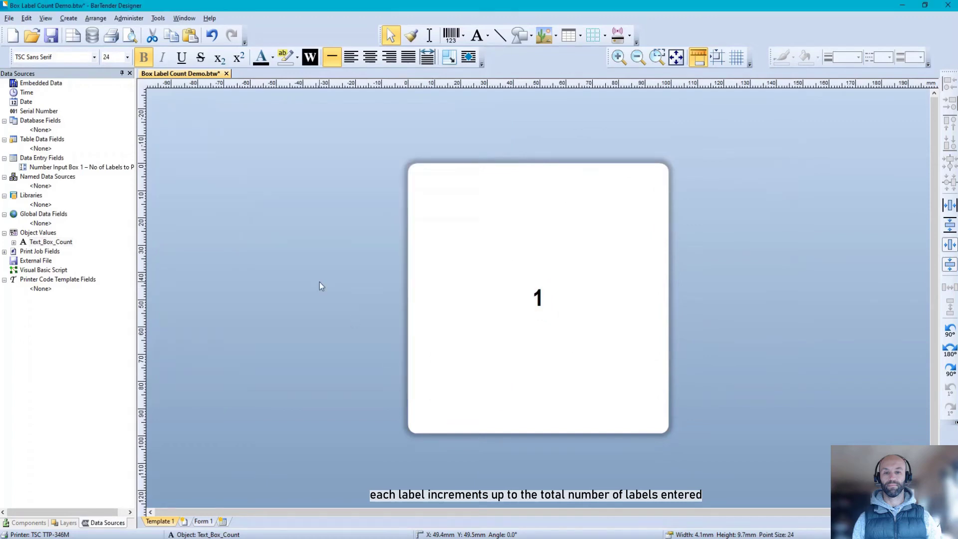
left_click(131, 35)
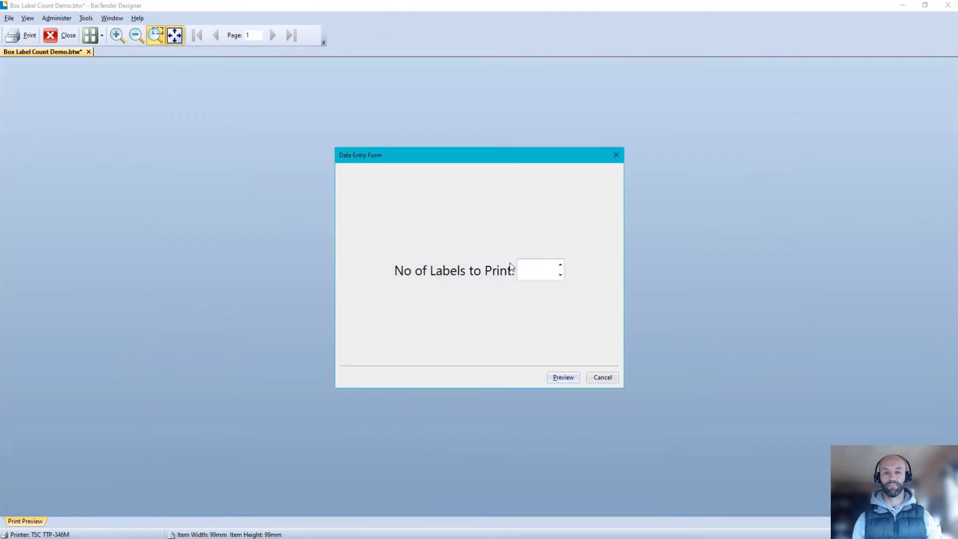
left_click(560, 265)
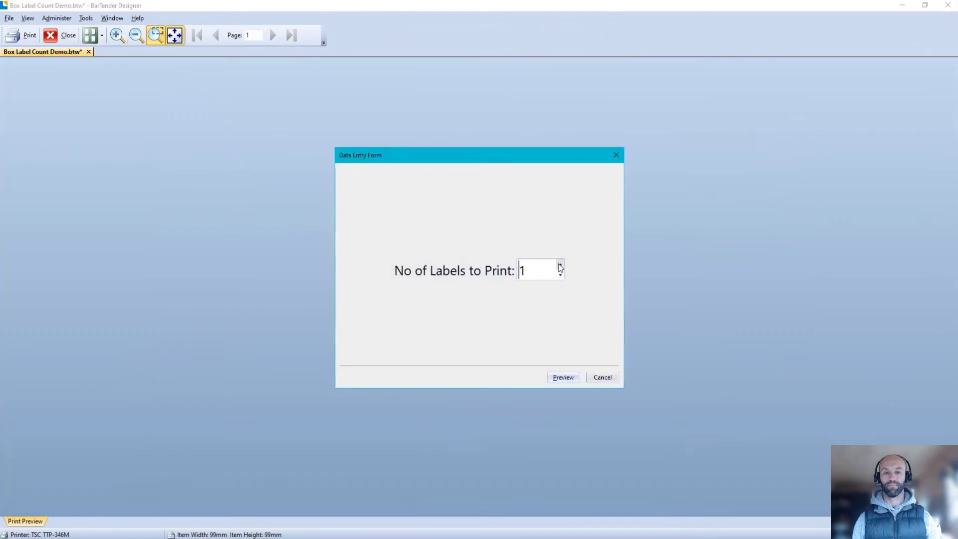
left_click(568, 379)
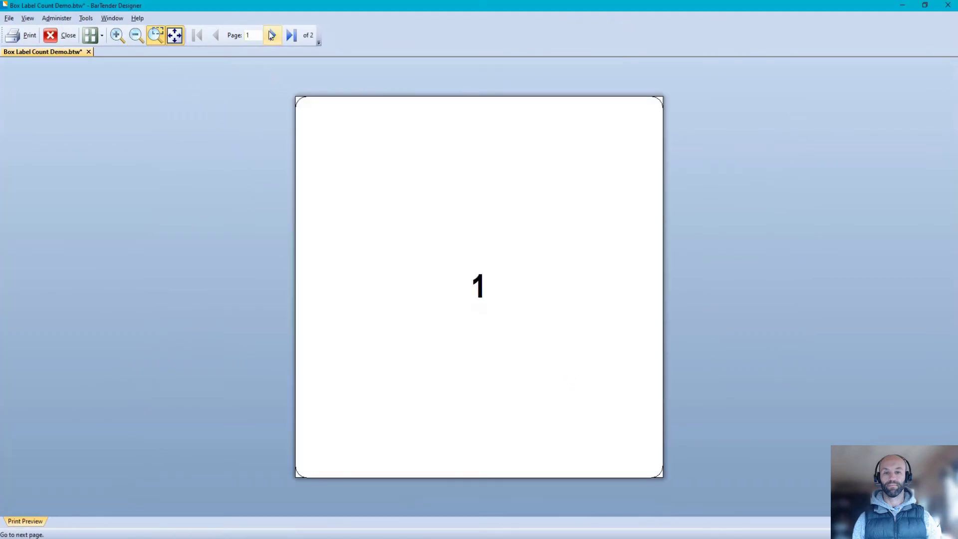
left_click(273, 34)
left_click(60, 37)
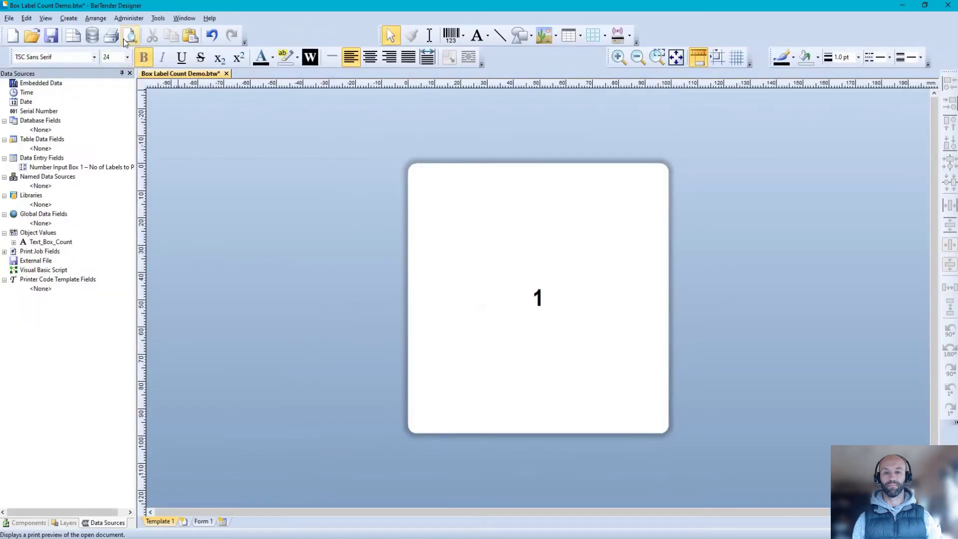
left_click(126, 39)
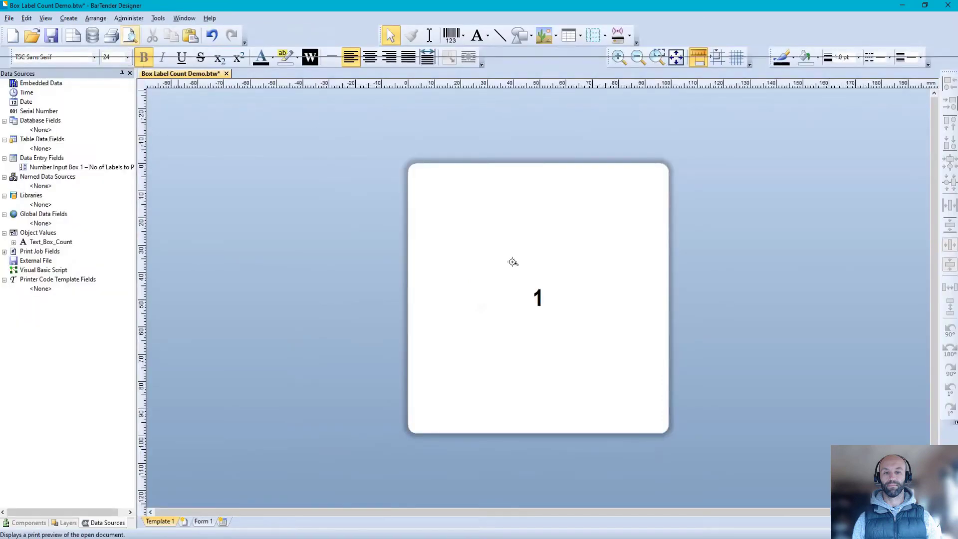
left_click(561, 266)
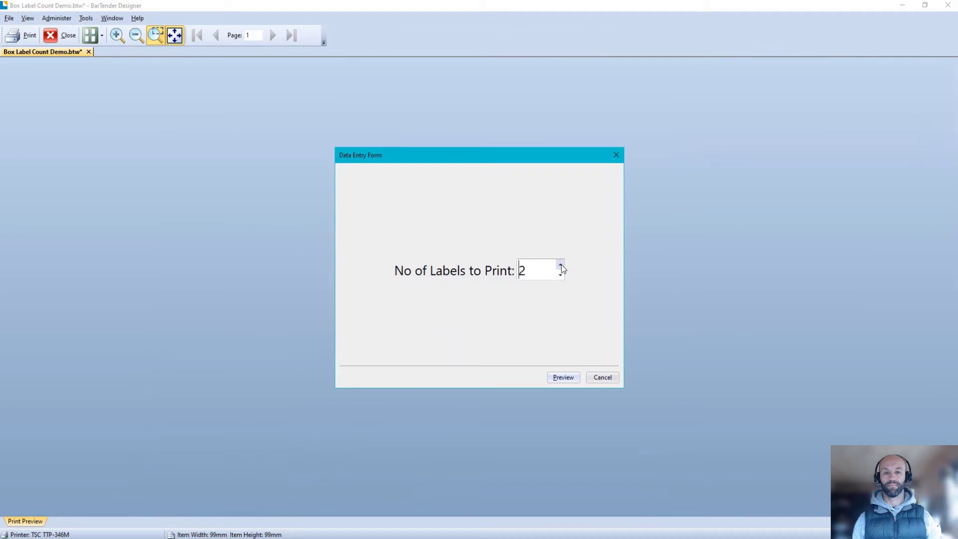
left_click(571, 378)
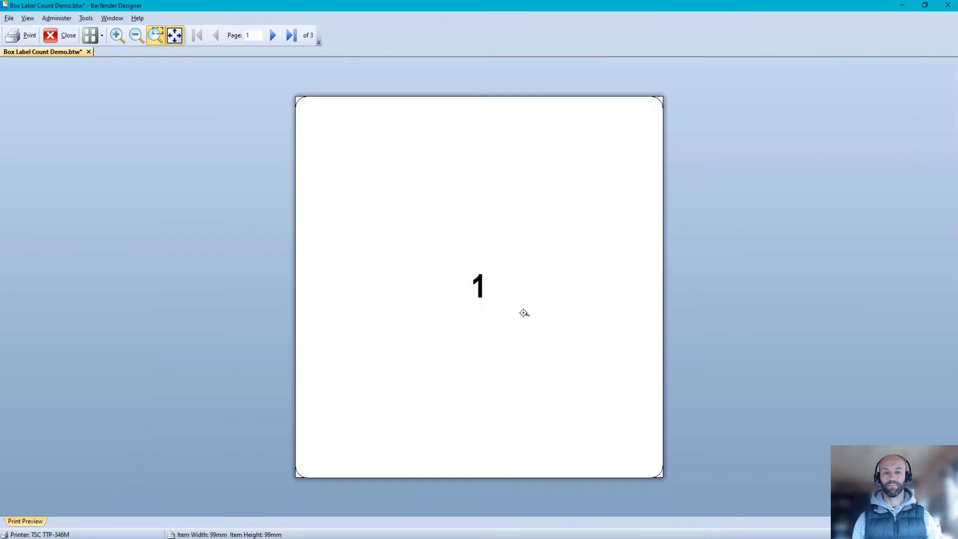
left_click(272, 35)
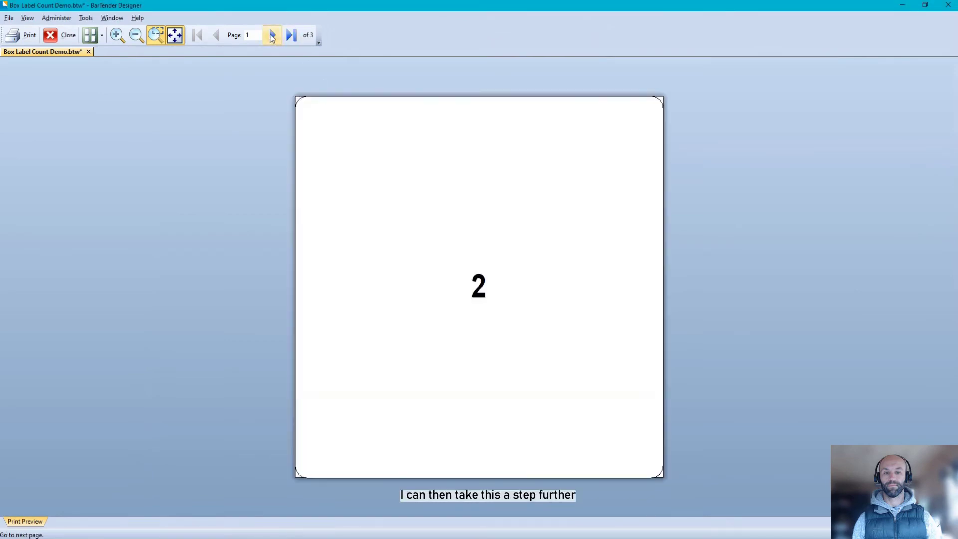
left_click(272, 35)
left_click(65, 34)
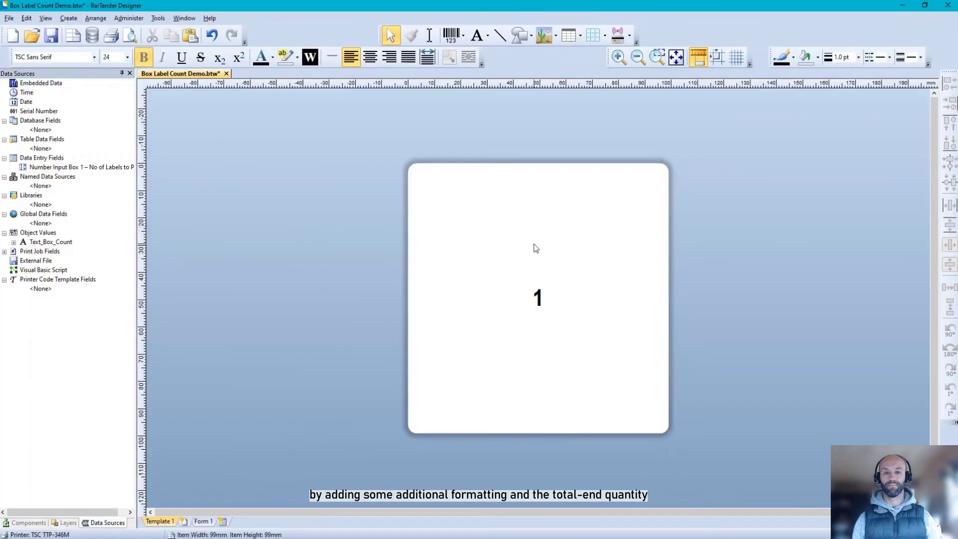
Add an embedded 'Box' piece and move it ahead of the counter
double_click(535, 285)
left_click(196, 221)
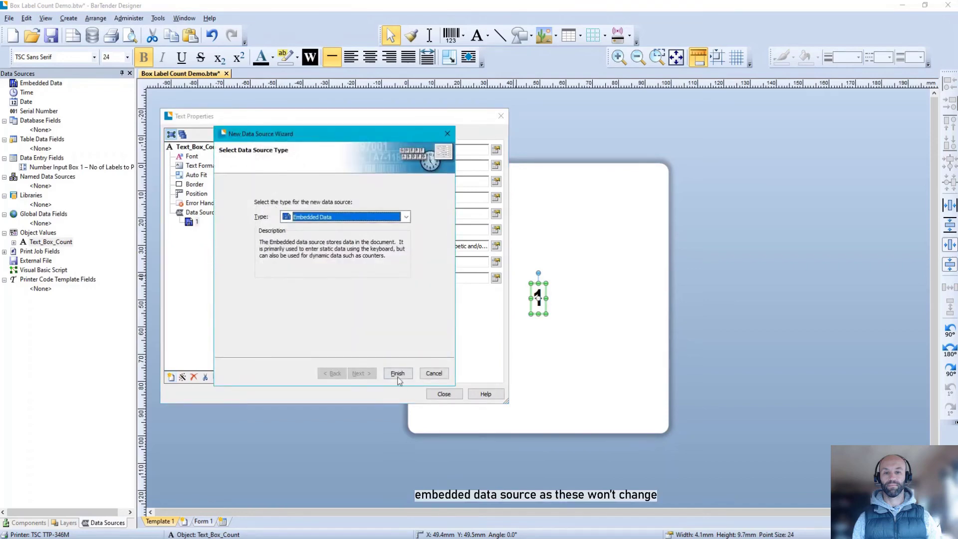
left_click(397, 373)
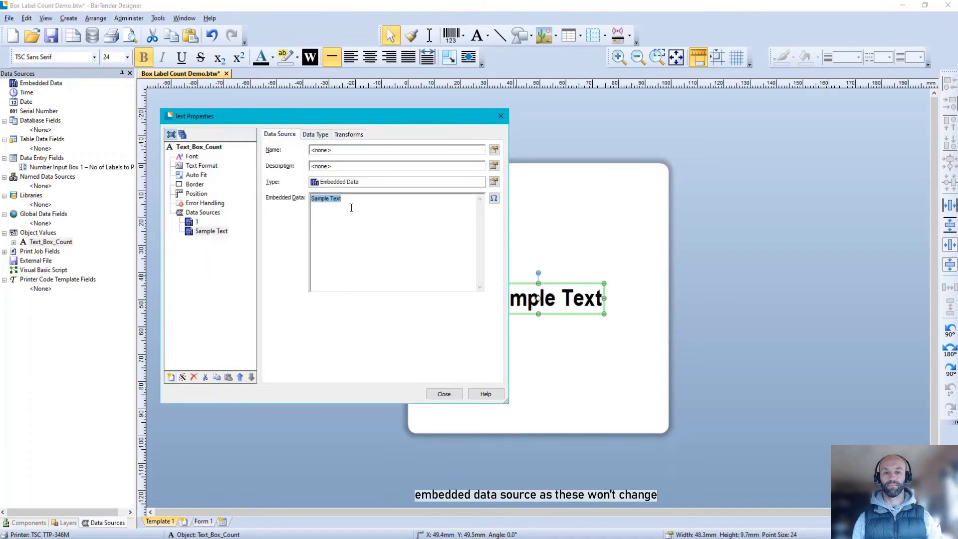
type("Box")
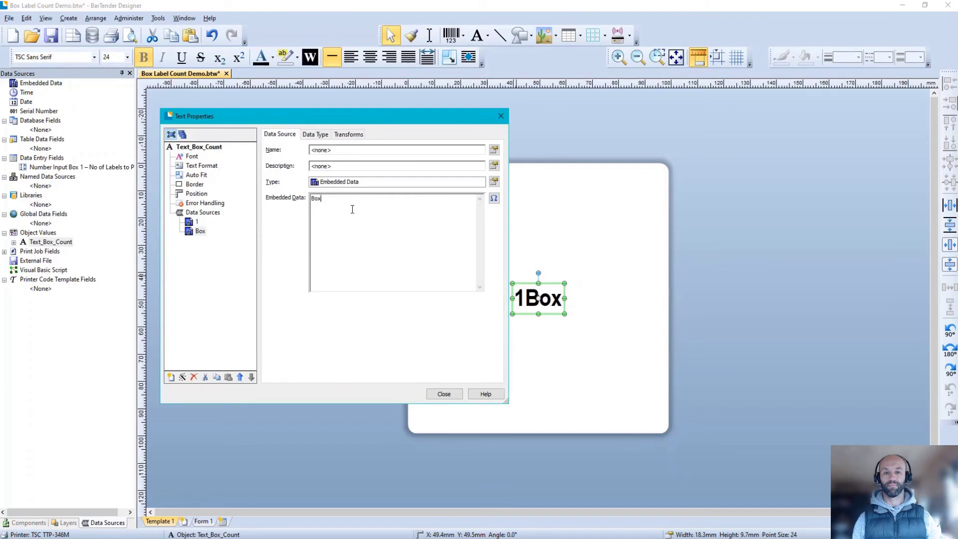
left_click(451, 394)
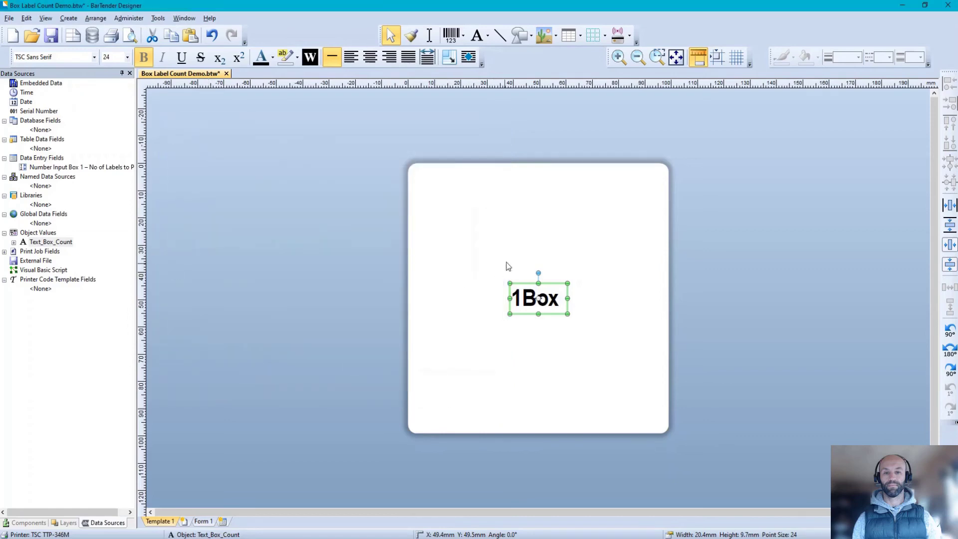
double_click(524, 282)
left_click(201, 231)
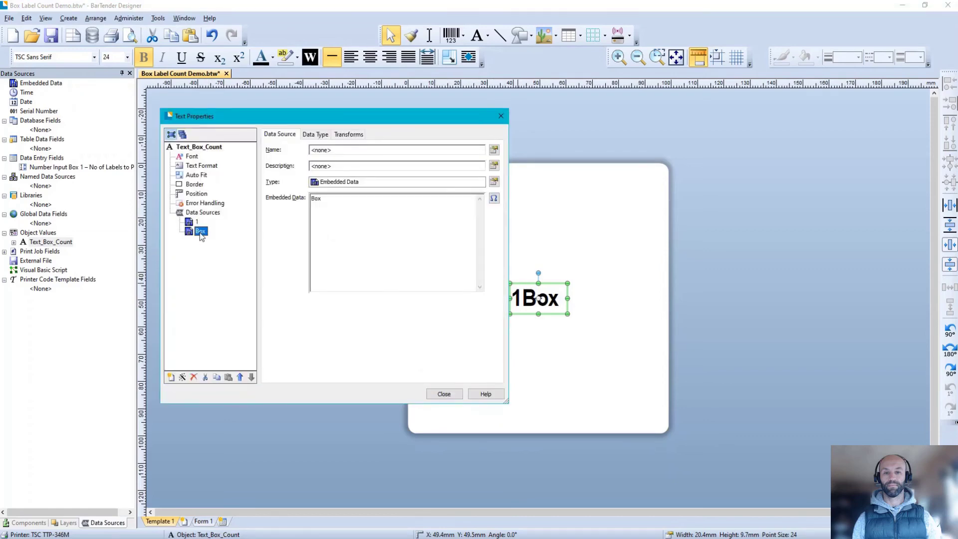
left_click(240, 377)
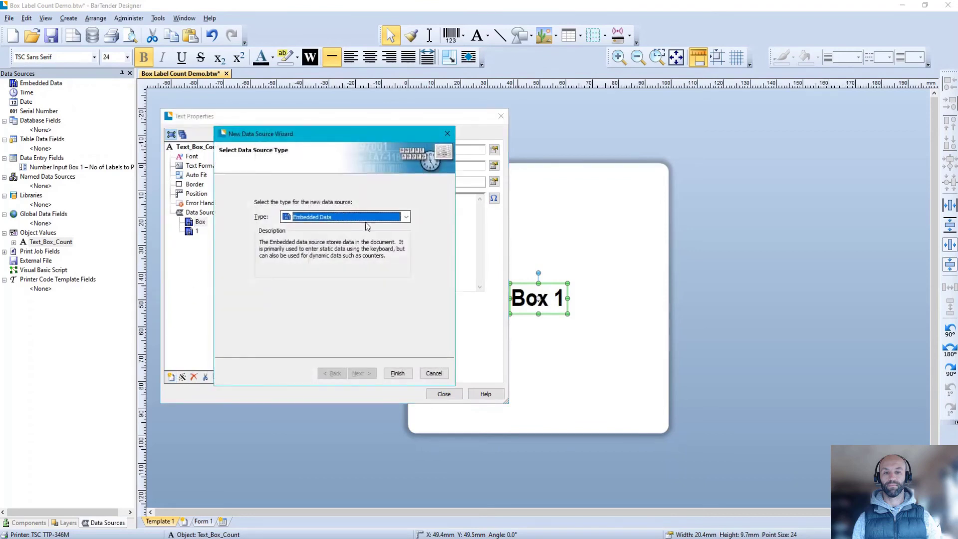
Add an embedded 'of' piece after the counter, giving 'Box 1of'
left_click(395, 375)
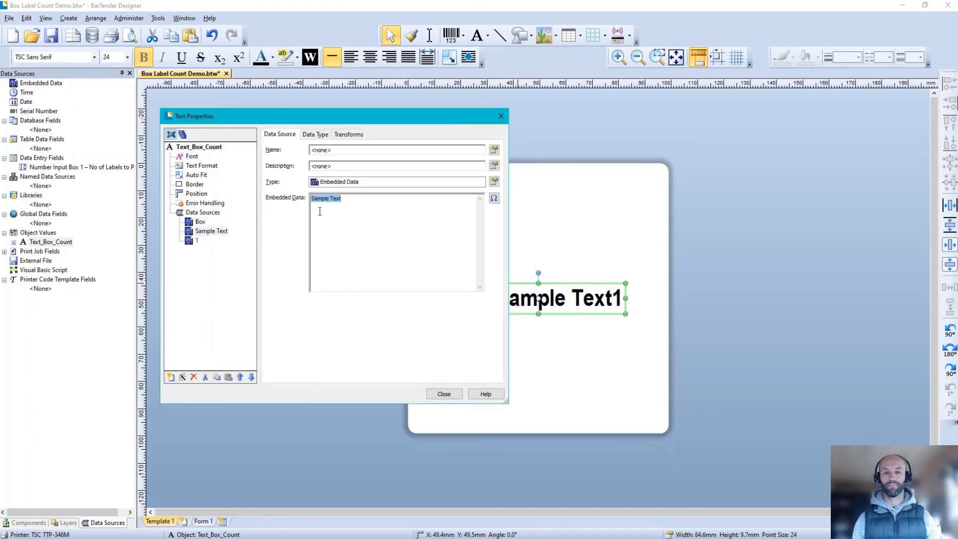
type("of")
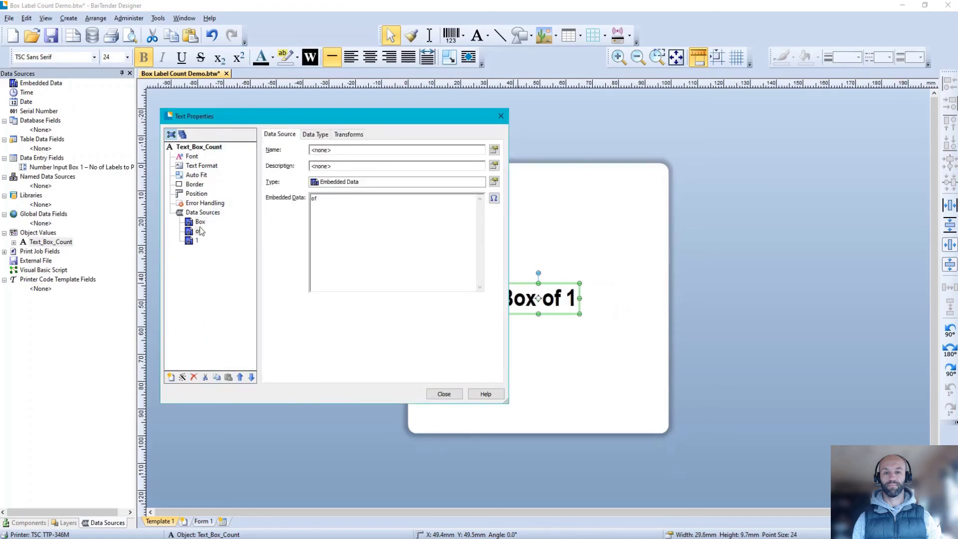
left_click(251, 377)
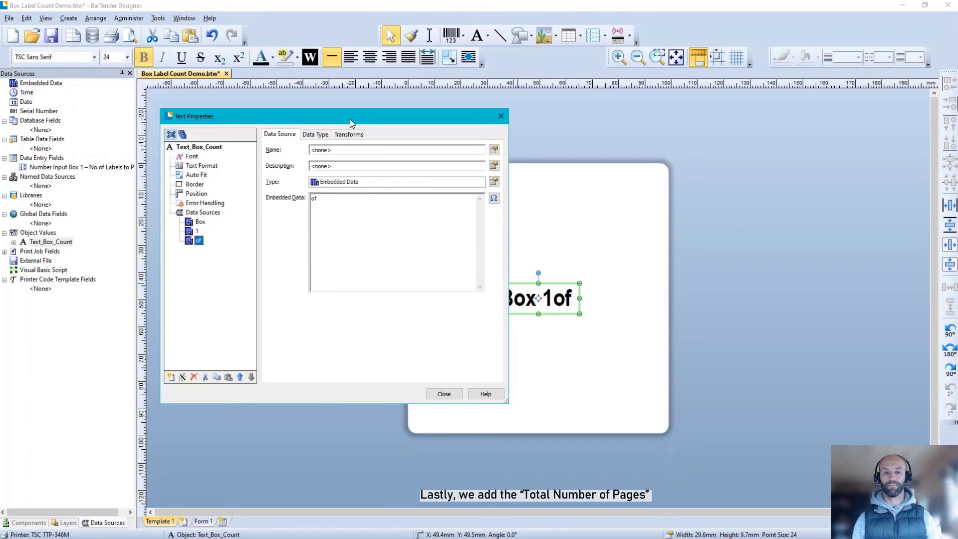
left_click(443, 394)
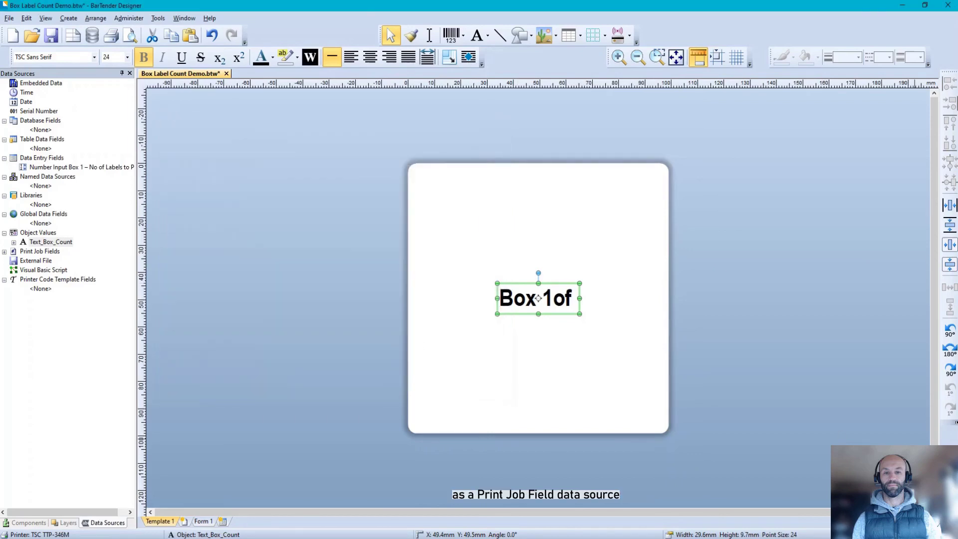
Append a Print Job Field source set to Total Number of Pages after 'of'
double_click(538, 298)
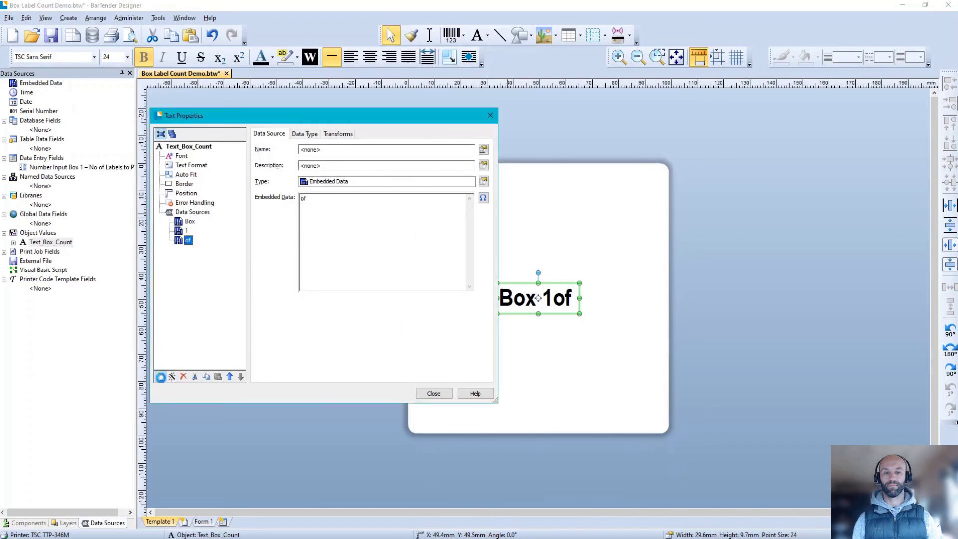
left_click(161, 371)
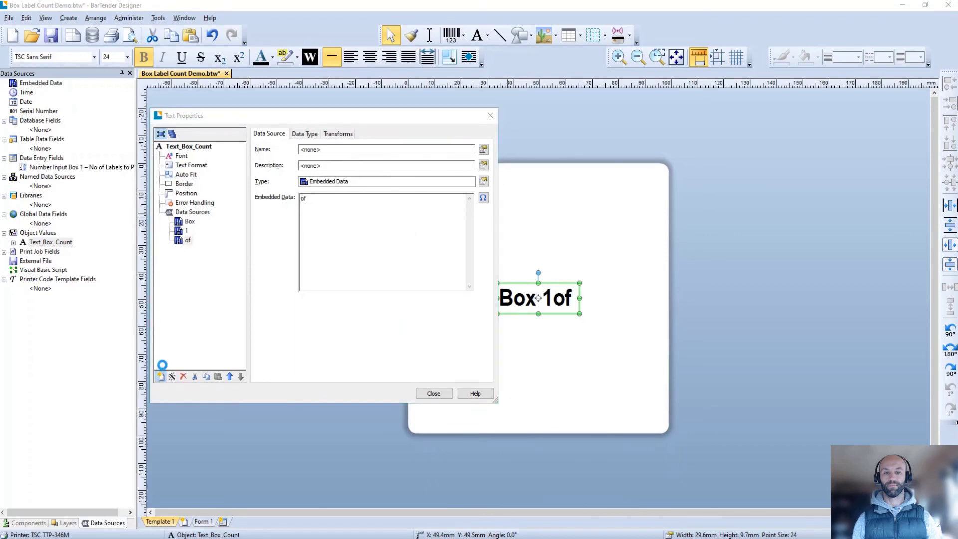
left_click(399, 216)
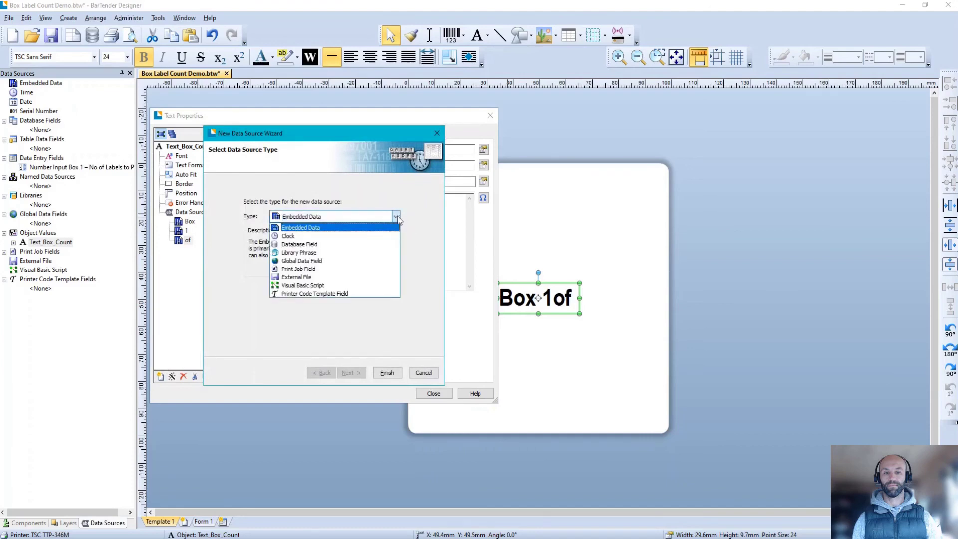
left_click(310, 268)
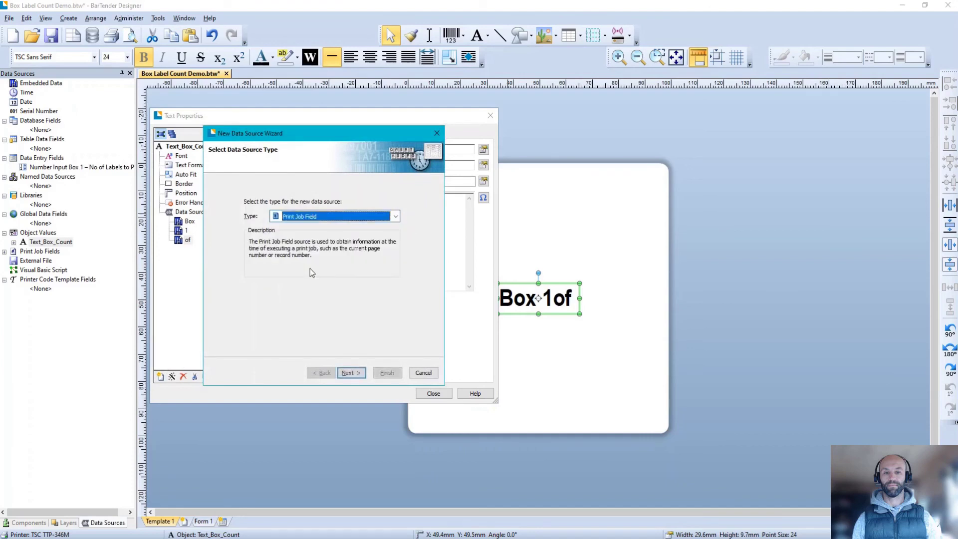
left_click(351, 373)
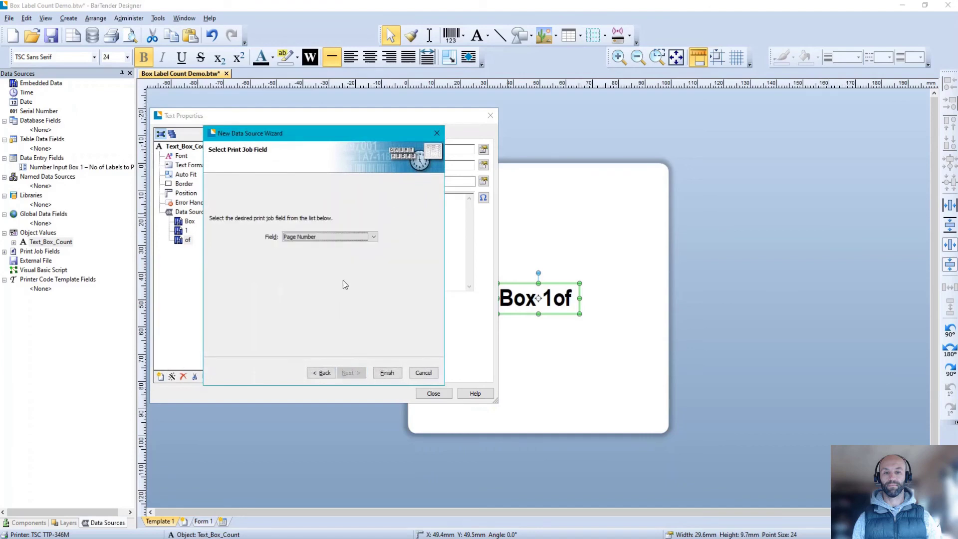
left_click(373, 237)
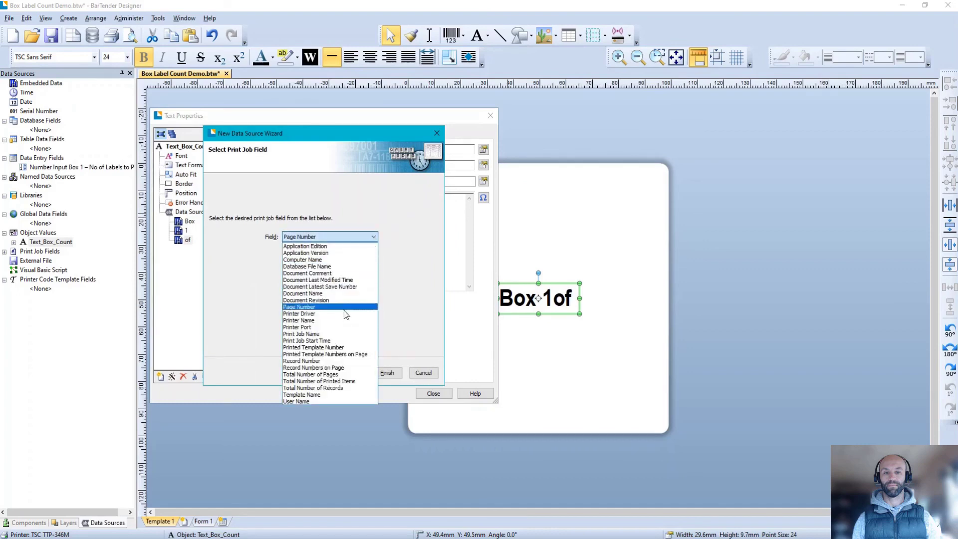
left_click(334, 375)
left_click(386, 372)
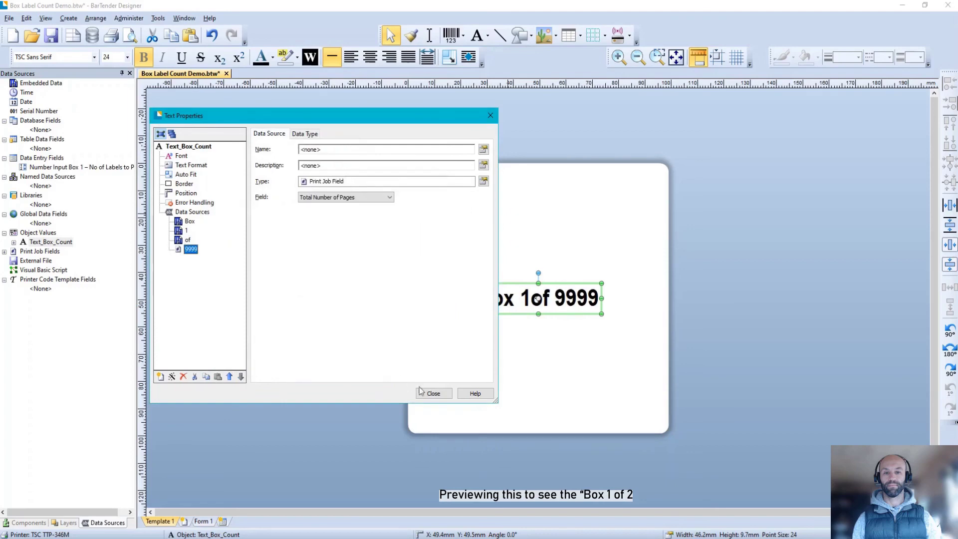
left_click(421, 392)
left_click(684, 210)
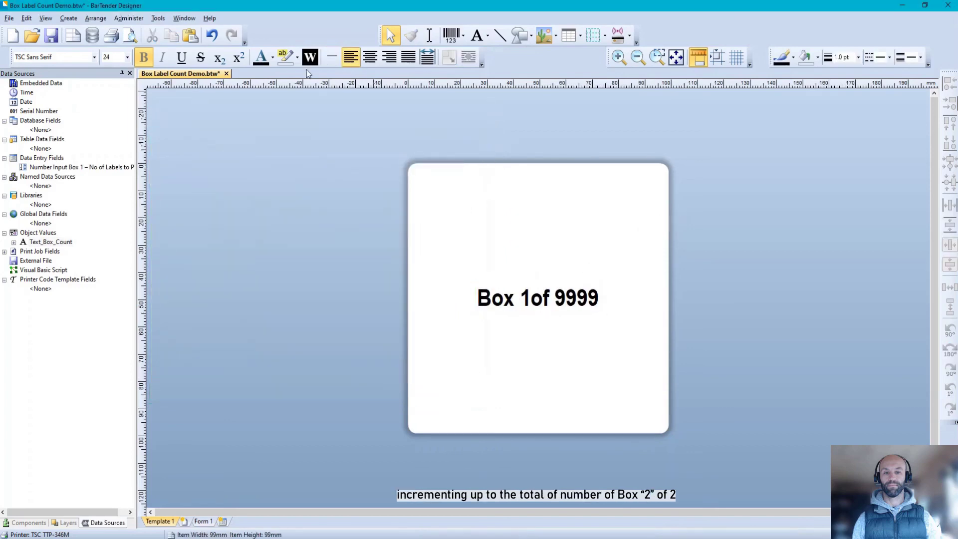
Print-preview the label with 2 labels to print, showing 'Box 1of 2'
left_click(130, 35)
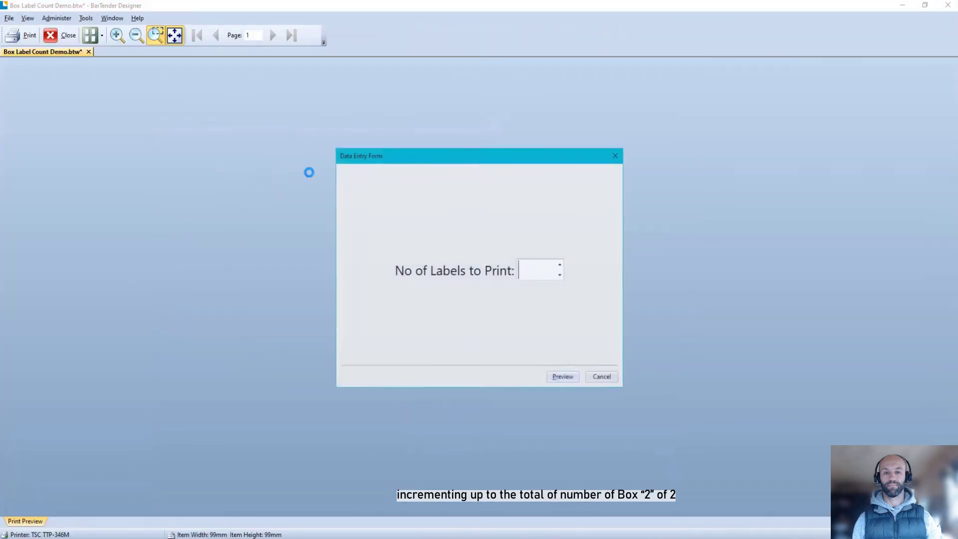
left_click(560, 265)
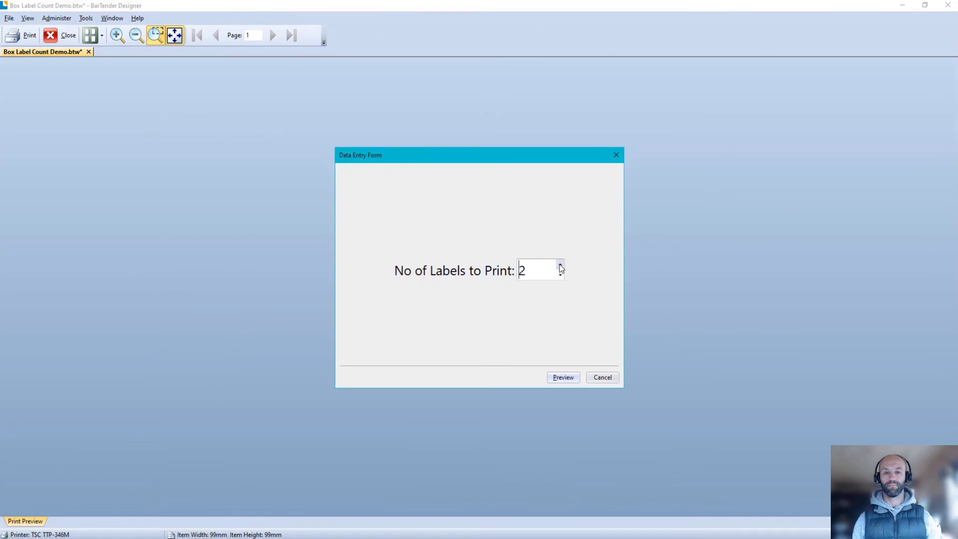
left_click(562, 377)
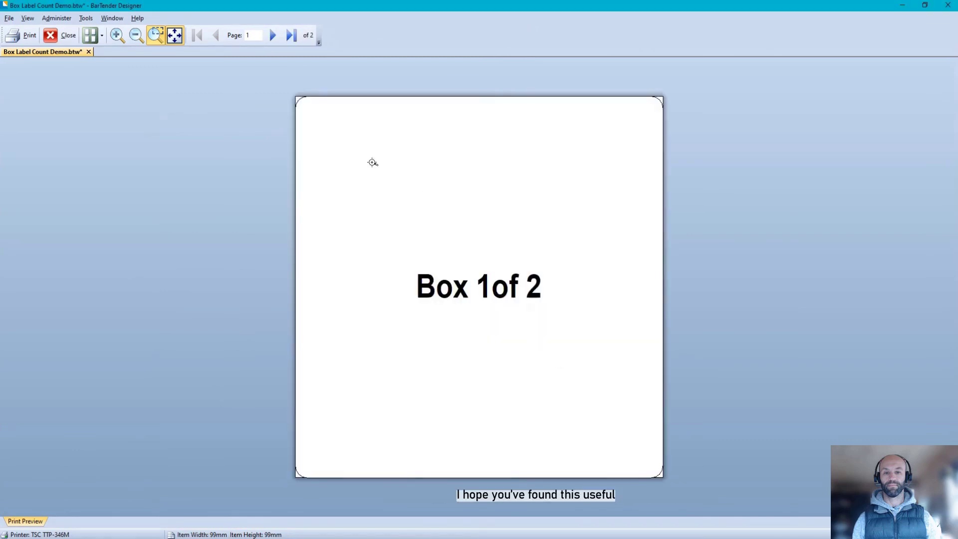